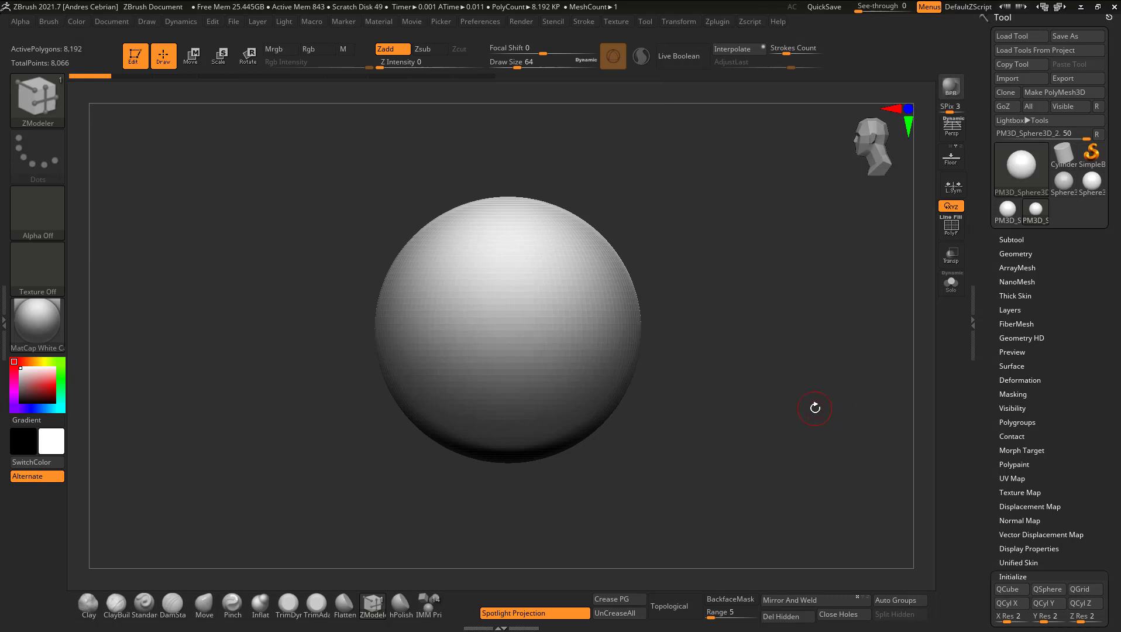
# Step: Turn the sphere into a QCube and show its polyframe, zooming in on it
pyautogui.click(1007, 590)
pyautogui.moveTo(615, 357); pyautogui.dragTo(633, 380)
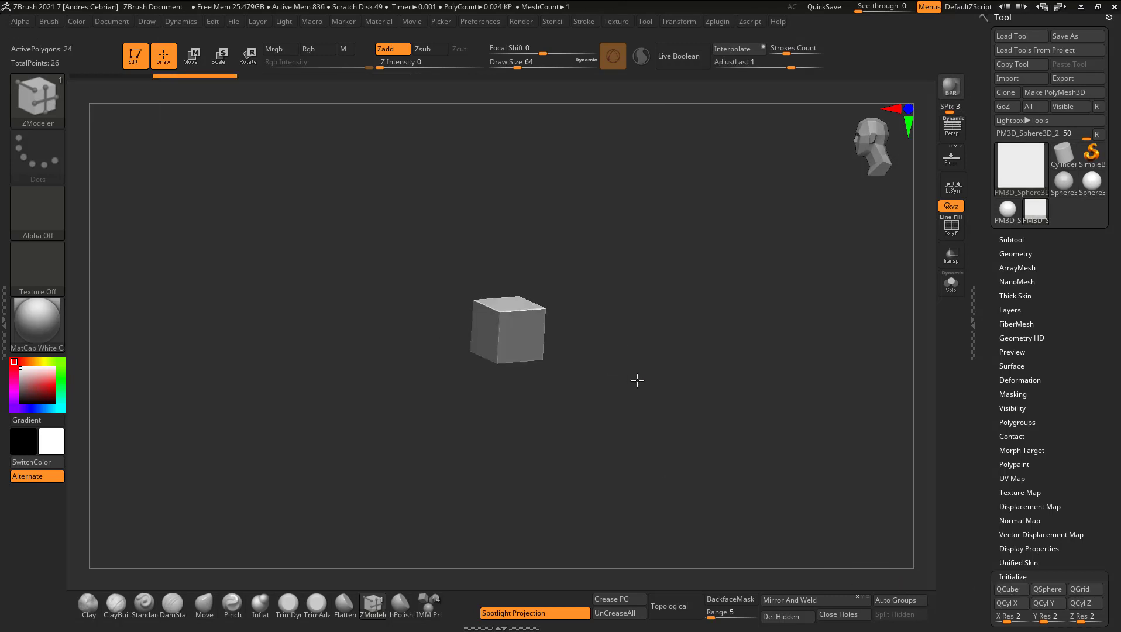
pyautogui.click(948, 233)
pyautogui.keyDown('ctrl'); pyautogui.moveTo(646, 298); pyautogui.dragTo(604, 407, button='right'); pyautogui.keyUp('ctrl')
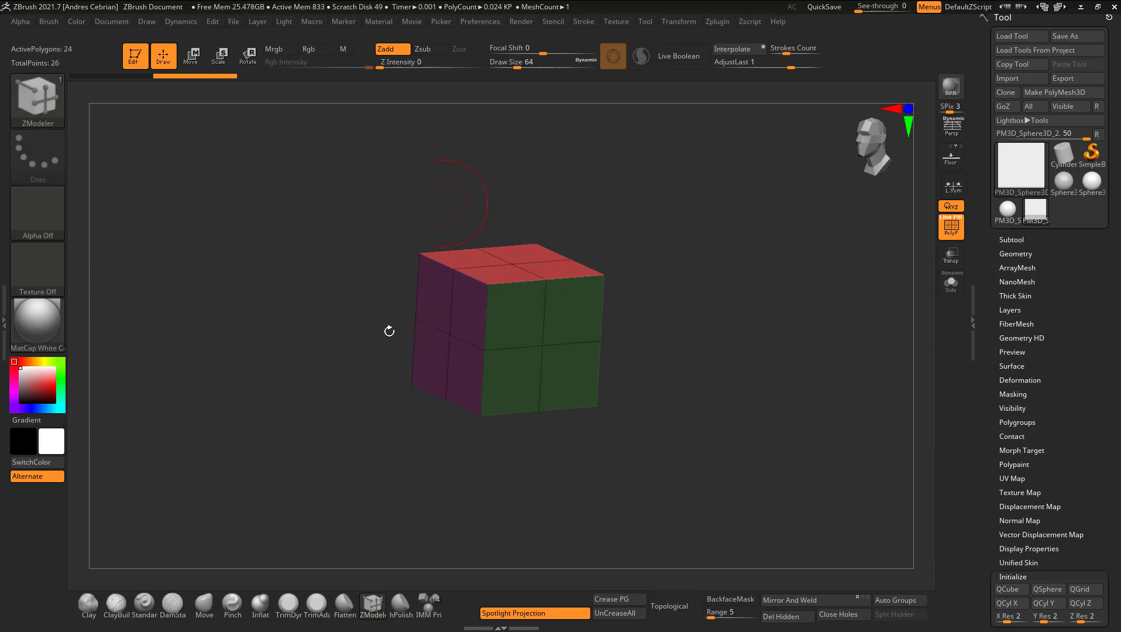
pyautogui.moveTo(695, 316); pyautogui.dragTo(699, 332)
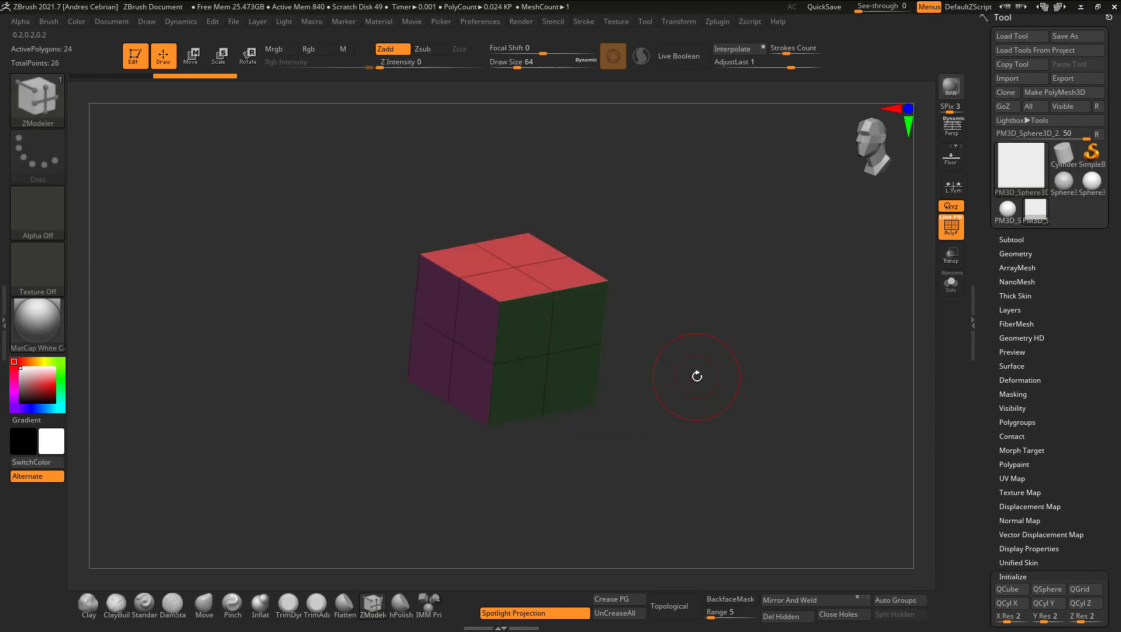
# Step: Merge all cube faces into one polygroup and apply the MatCap White01 material
pyautogui.hotkey('ctrl', 'w')
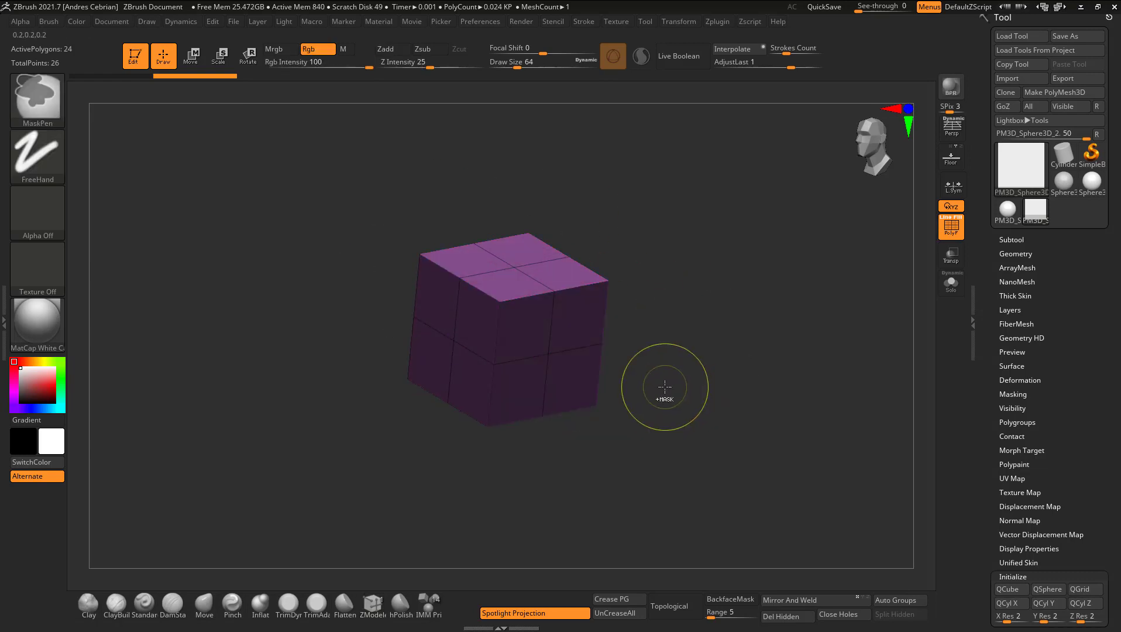
pyautogui.hotkey('ctrl', 'w')
pyautogui.hotkey('ctrl', 'w')
pyautogui.hotkey('ctrl', 'w')
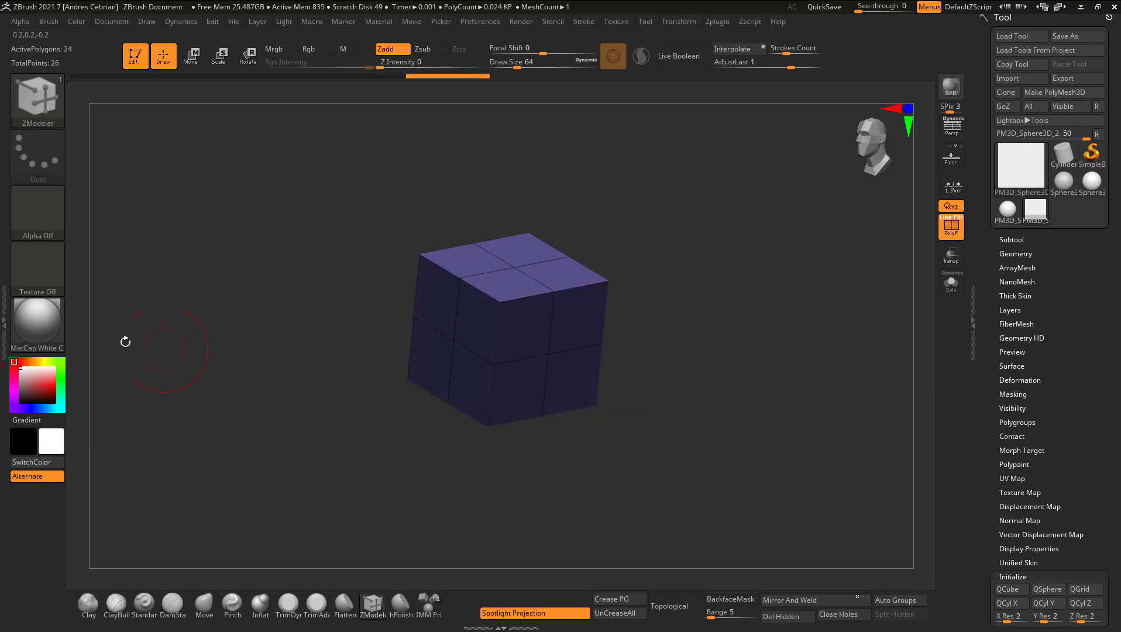
pyautogui.click(54, 321)
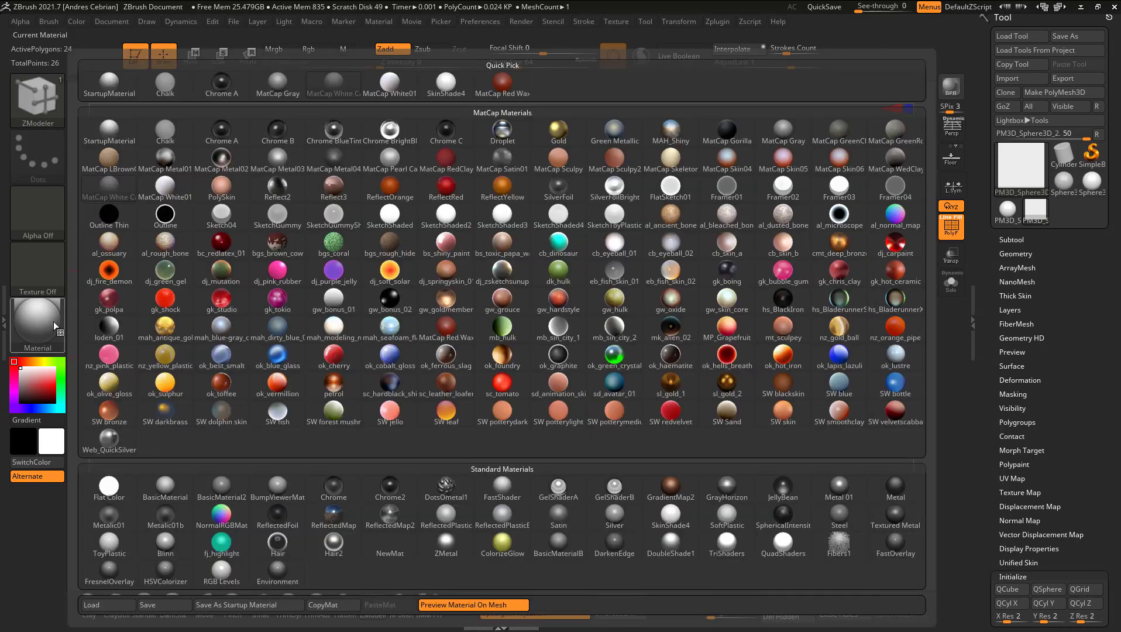
pyautogui.click(164, 188)
pyautogui.moveTo(657, 253); pyautogui.dragTo(756, 182)
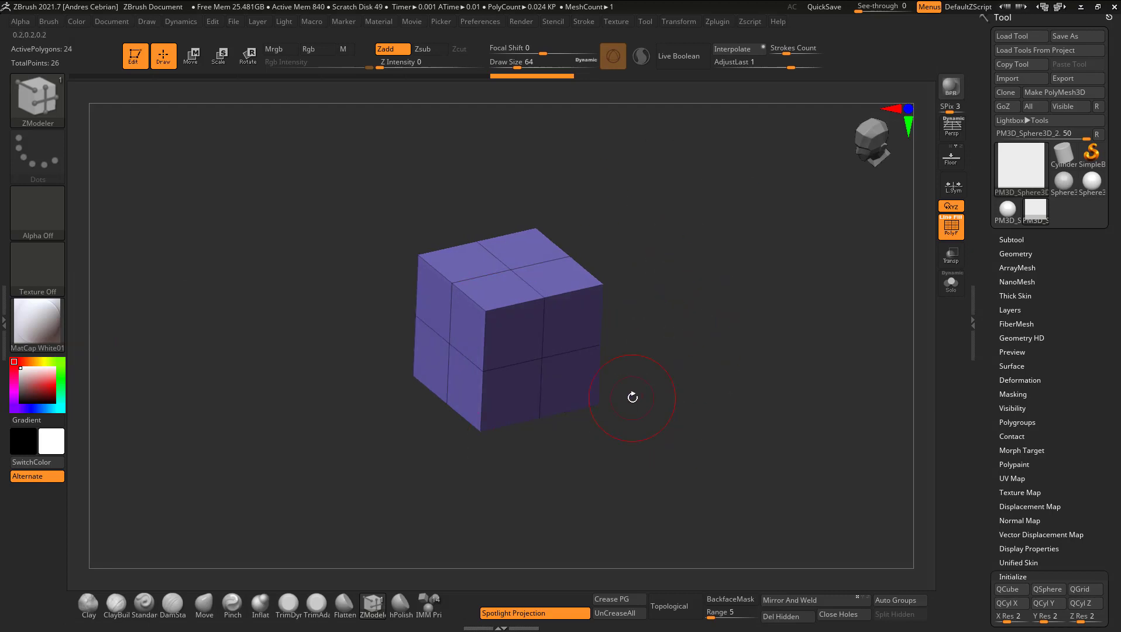
# Step: Preview the cube with Dynamic Subdiv, turn it off, and bring up the ZModeler edge actions
pyautogui.press('d')
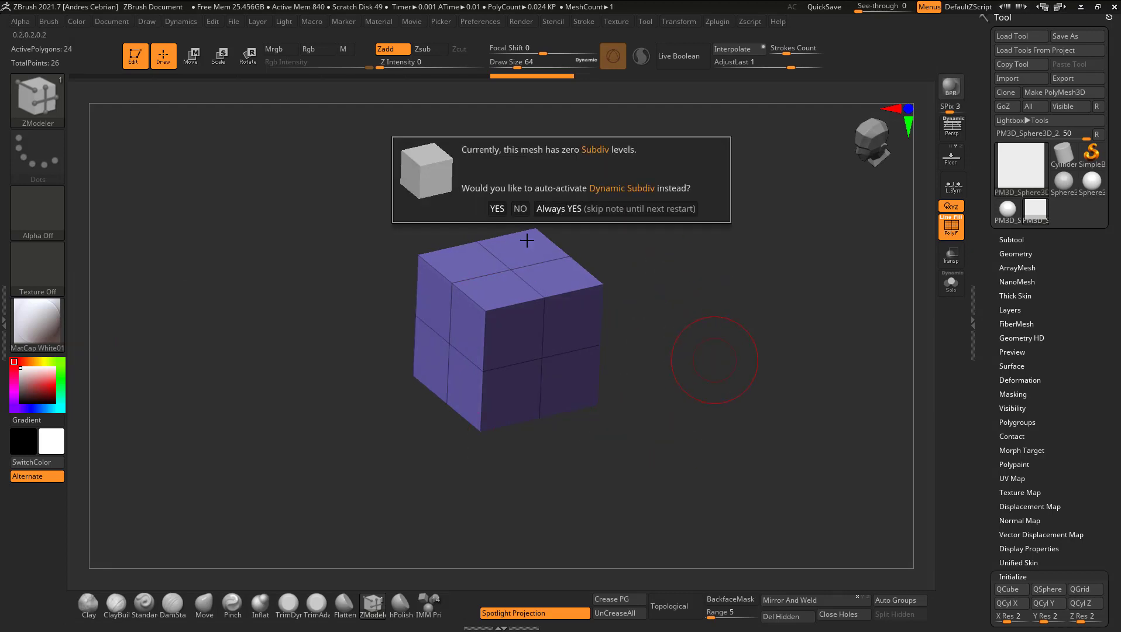
pyautogui.click(497, 208)
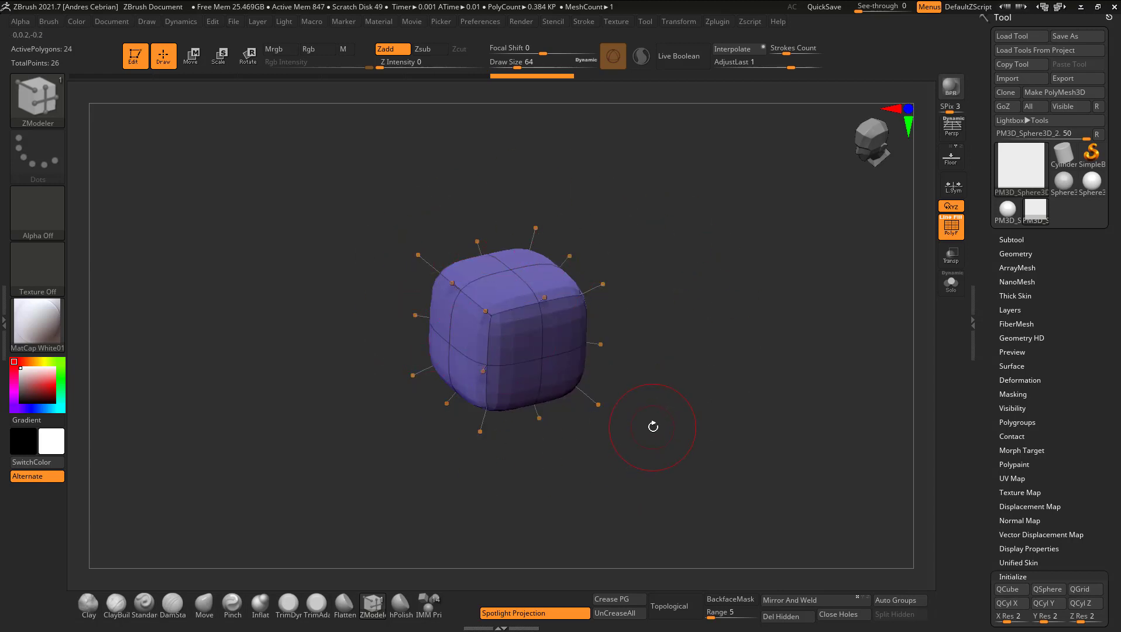
pyautogui.hotkey('shift', 'd')
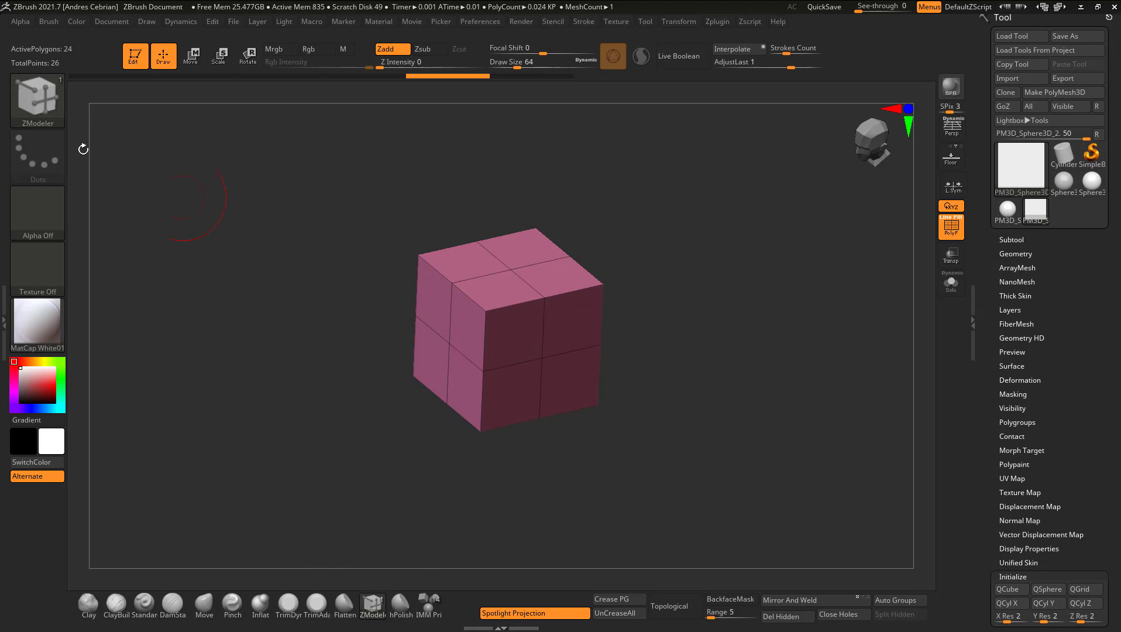
pyautogui.press('space')
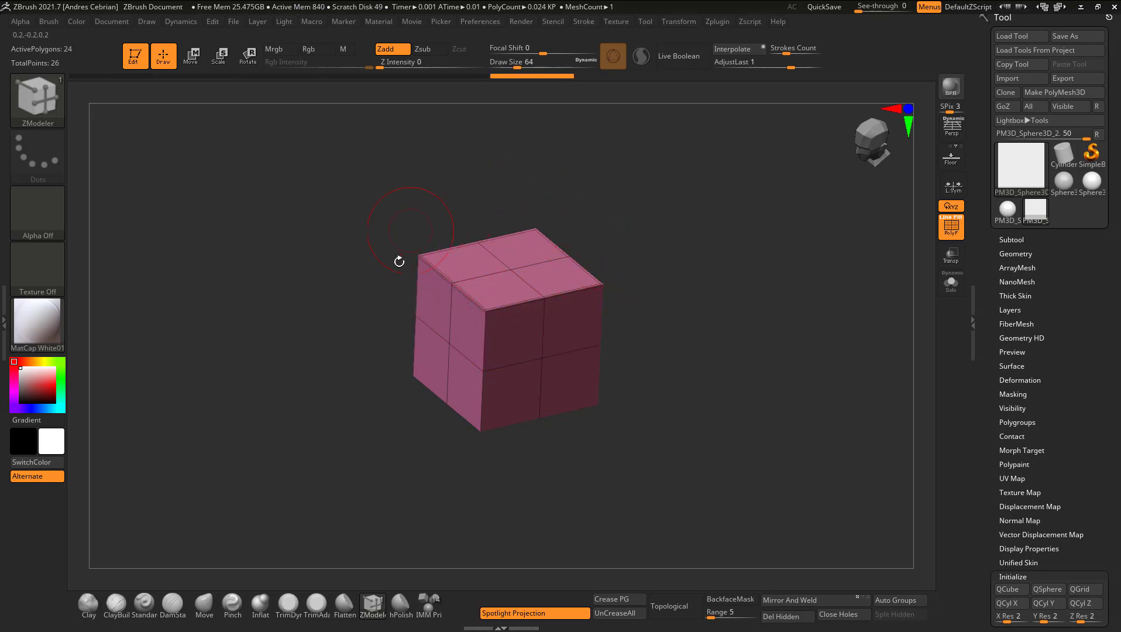
# Step: Re-enable Dynamic Subdiv and inspect the creased, rounded cube with PolyF hidden, then shown
pyautogui.scroll(5, 452, 281)
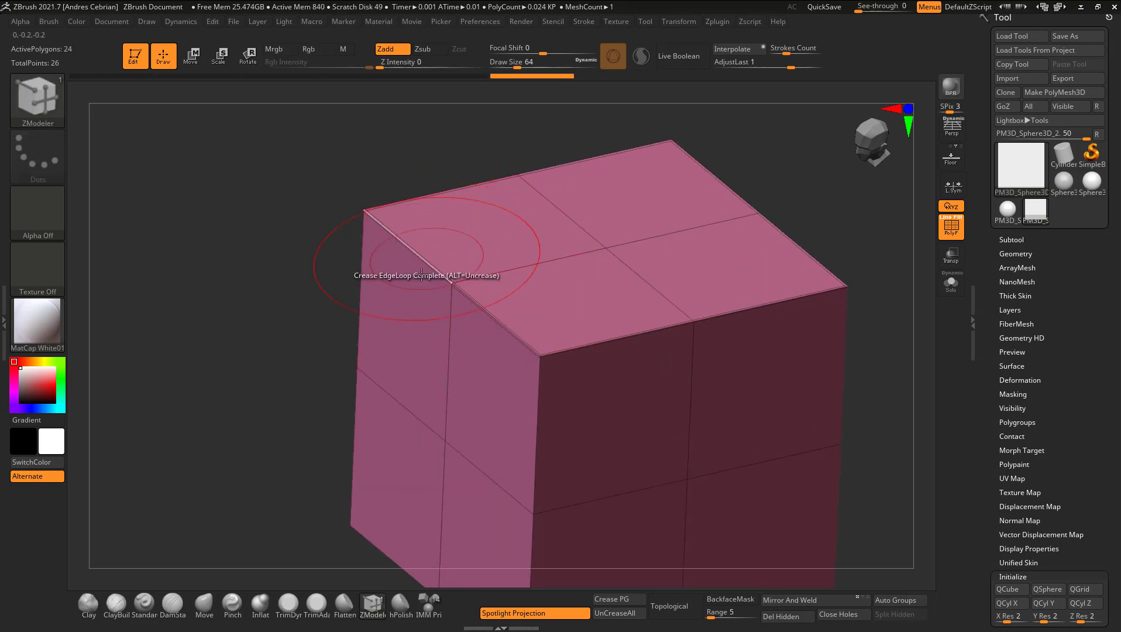
pyautogui.scroll(-5, 351, 354)
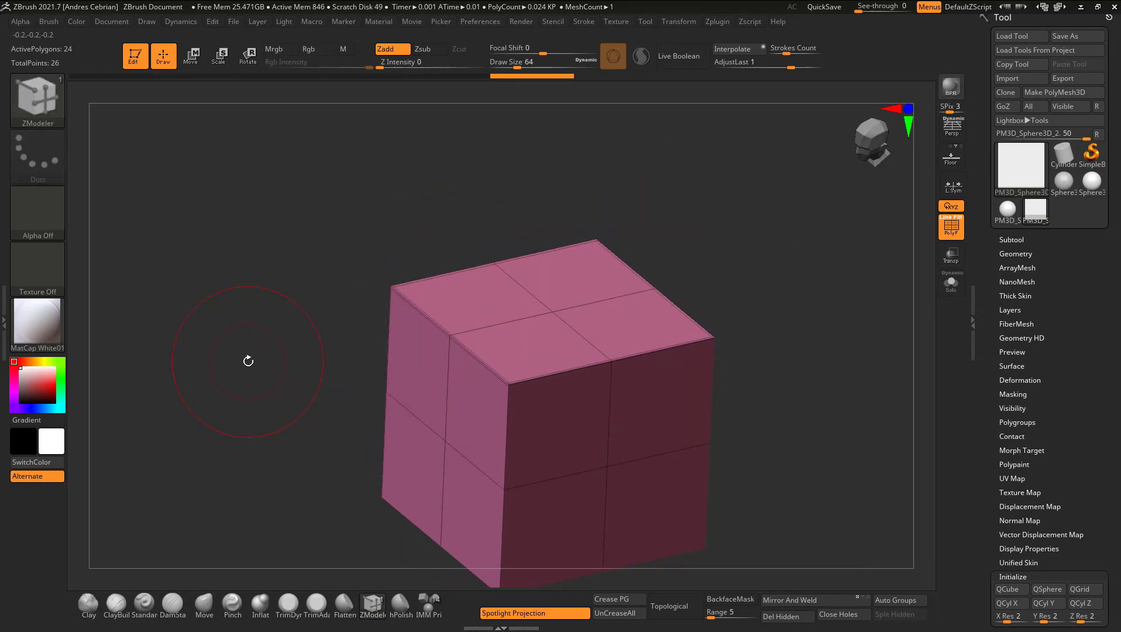
pyautogui.press('d')
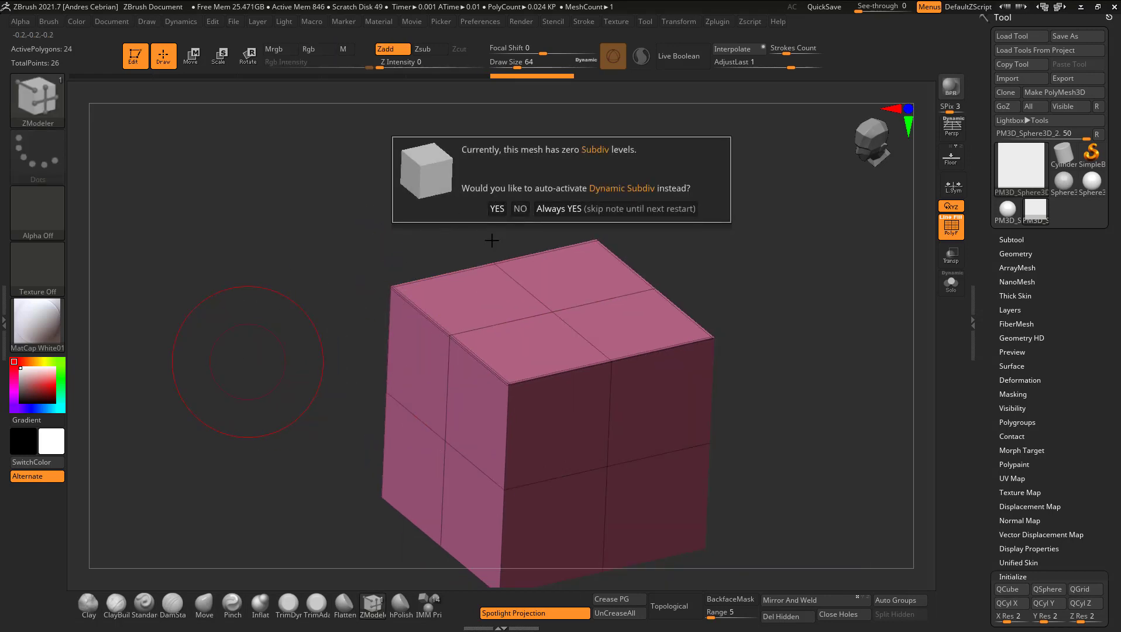
pyautogui.click(497, 209)
pyautogui.keyDown('ctrl'); pyautogui.moveTo(440, 251); pyautogui.dragTo(433, 414, button='right'); pyautogui.keyUp('ctrl')
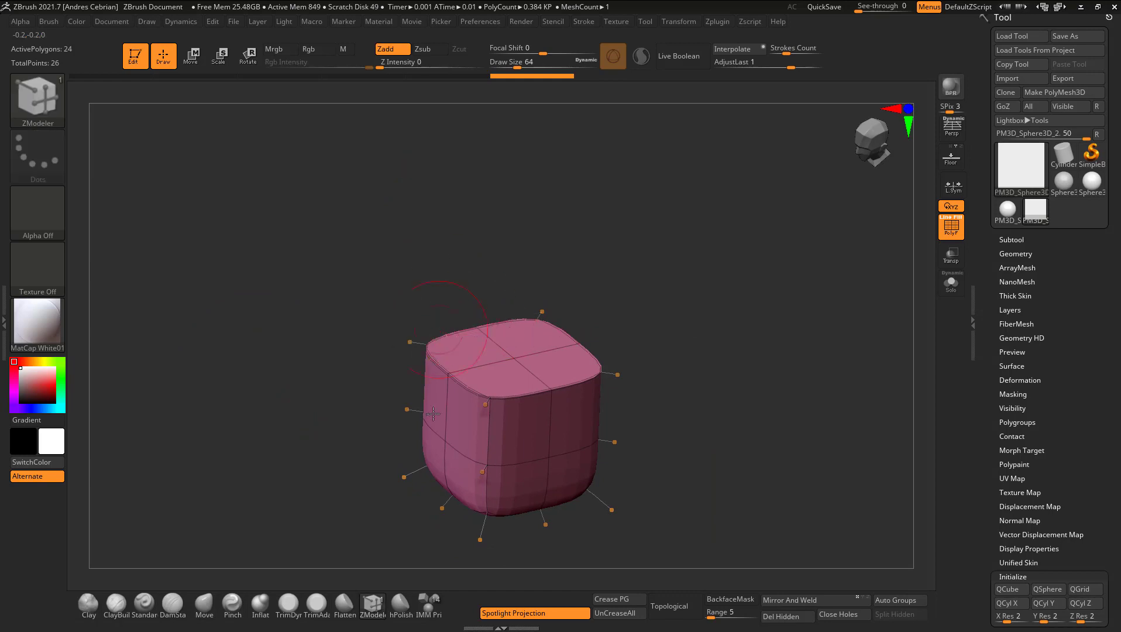
pyautogui.click(956, 229)
pyautogui.moveTo(620, 268)
pyautogui.mouseDown()
pyautogui.moveTo(668, 282)
pyautogui.moveTo(402, 405)
pyautogui.mouseUp()
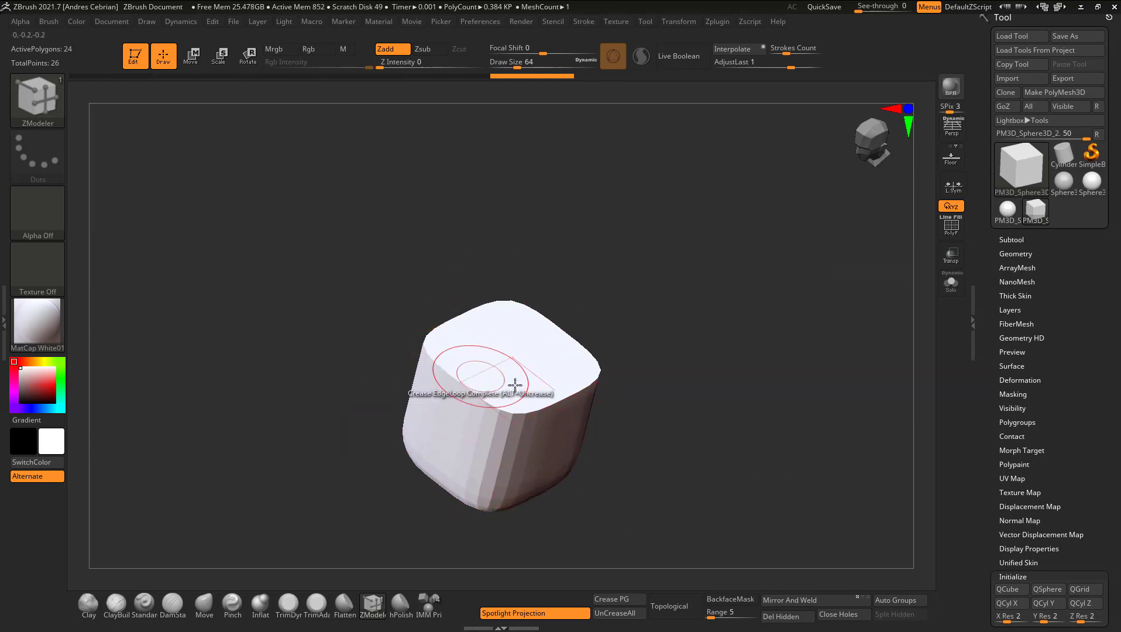
pyautogui.hotkey('shift', 'f')
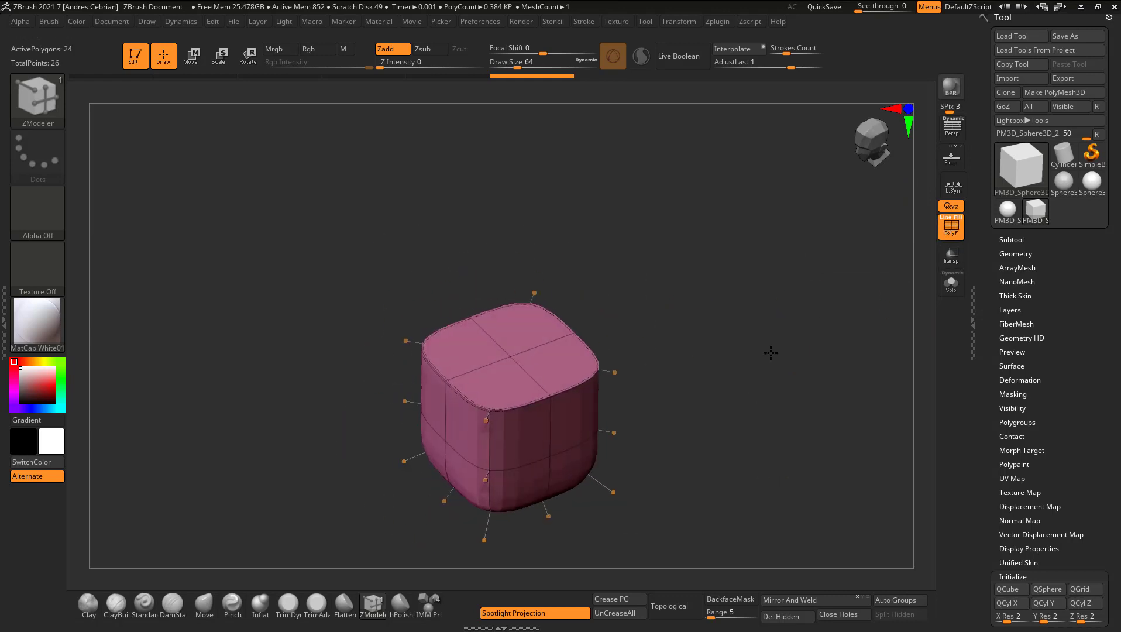
# Step: Turn Dynamic Subdiv off and bring up the ZModeler polygon and edge action menus
pyautogui.press('shift')
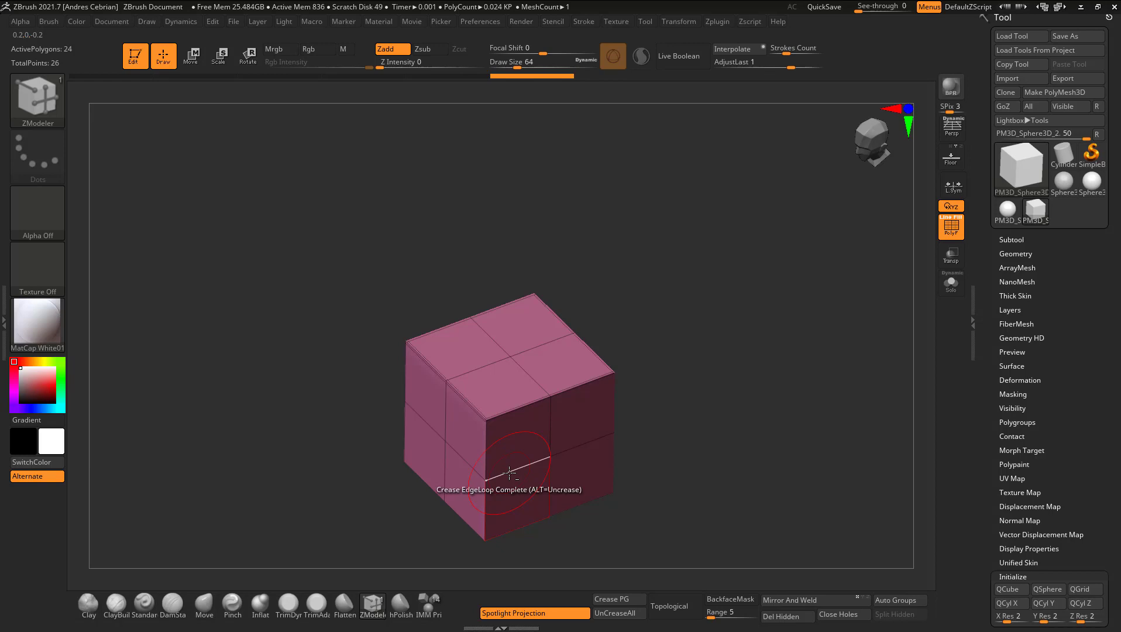
pyautogui.press('space')
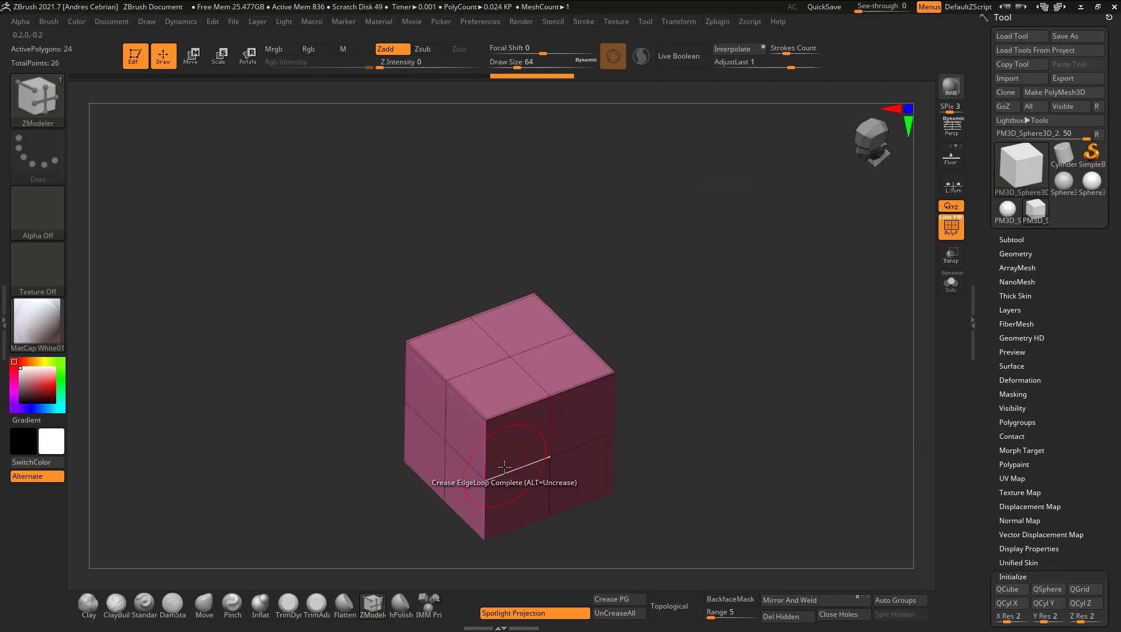
pyautogui.press('space')
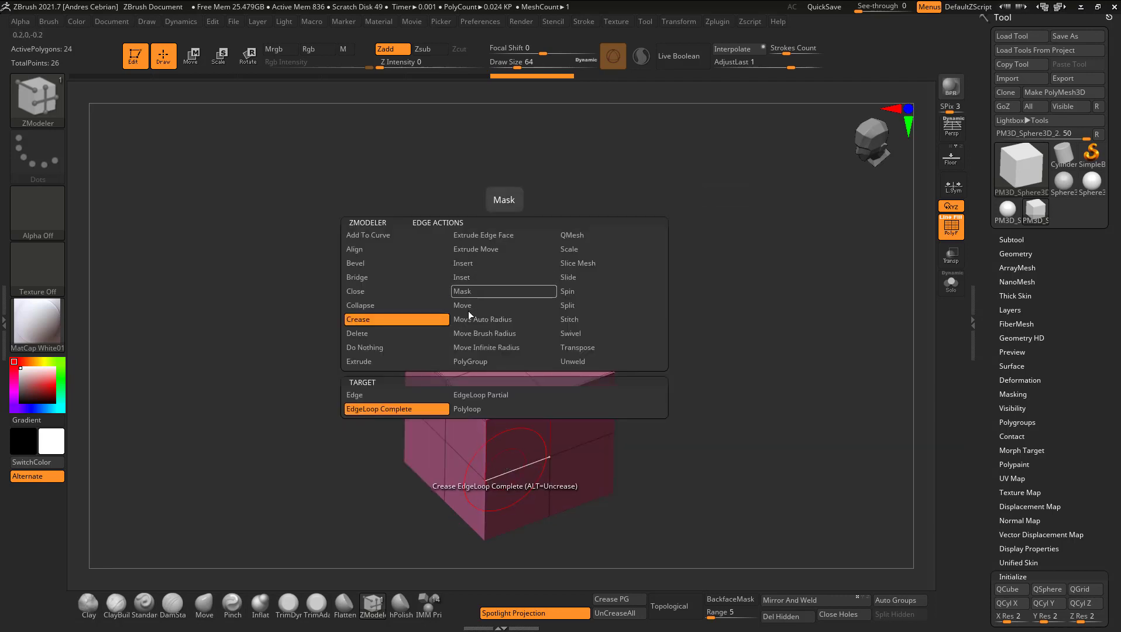
# Step: Delete the cube's middle horizontal edge loop, leaving 16 polygons, and preview it with Dynamic Subdiv
pyautogui.click(468, 263)
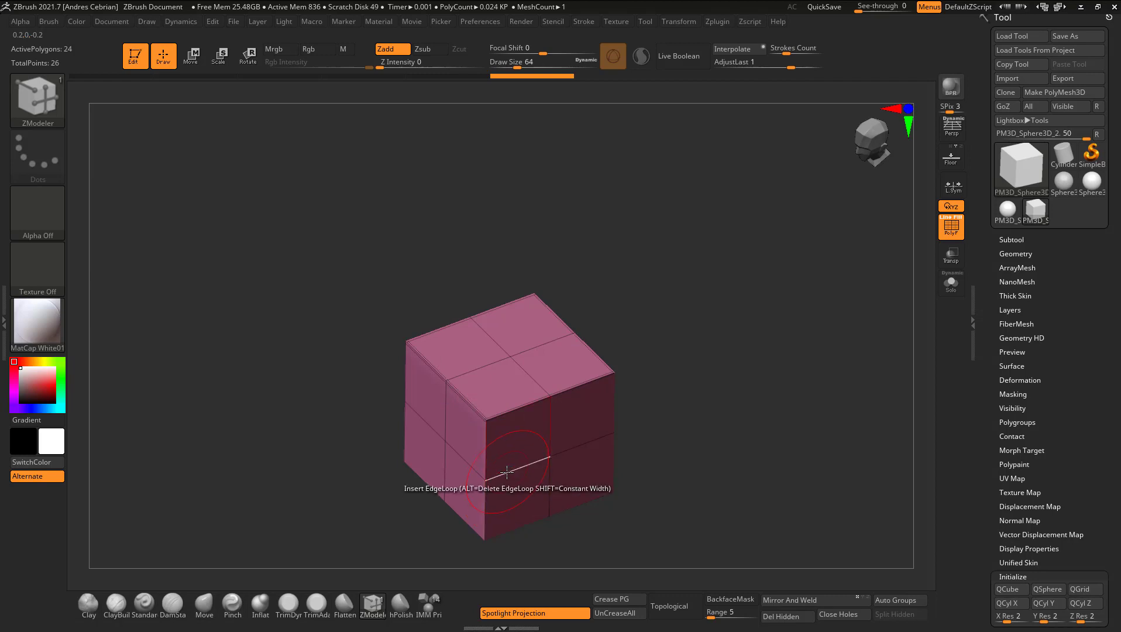
pyautogui.keyDown('alt'); pyautogui.click(507, 472); pyautogui.keyUp('alt')
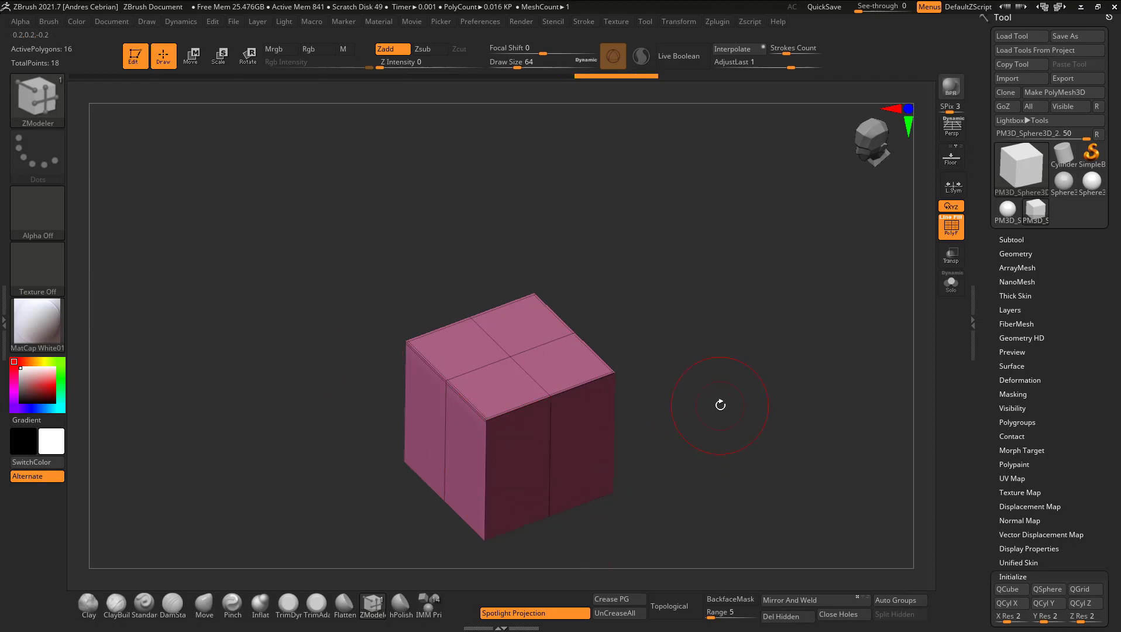
pyautogui.press('d')
pyautogui.click(495, 208)
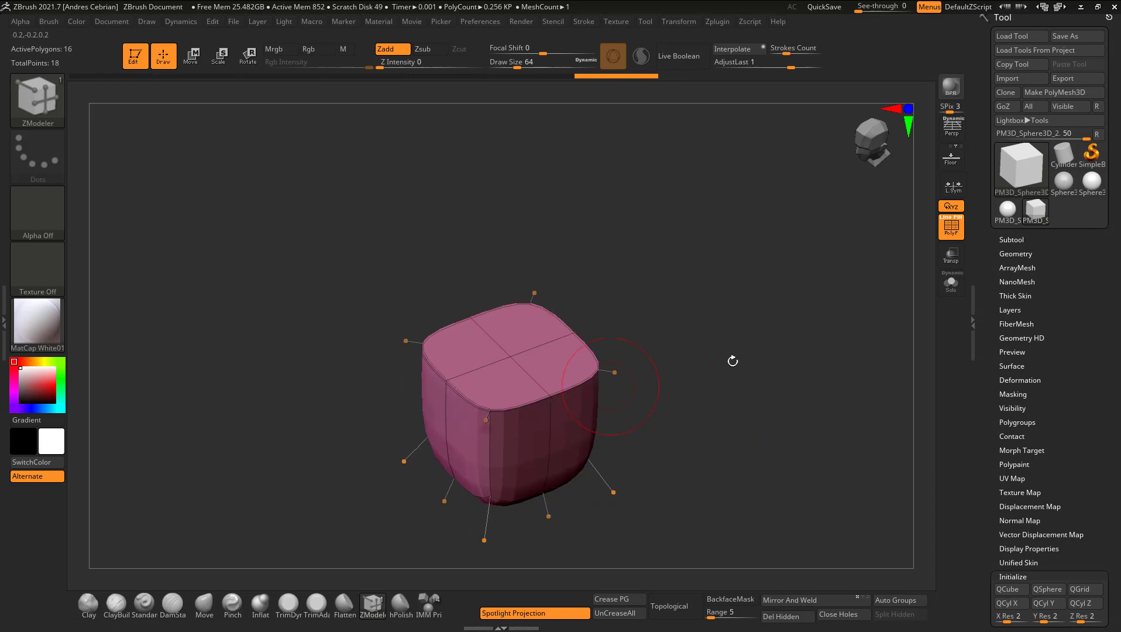
pyautogui.moveTo(732, 361)
pyautogui.mouseDown()
pyautogui.moveTo(725, 313)
pyautogui.moveTo(399, 289)
pyautogui.mouseUp()
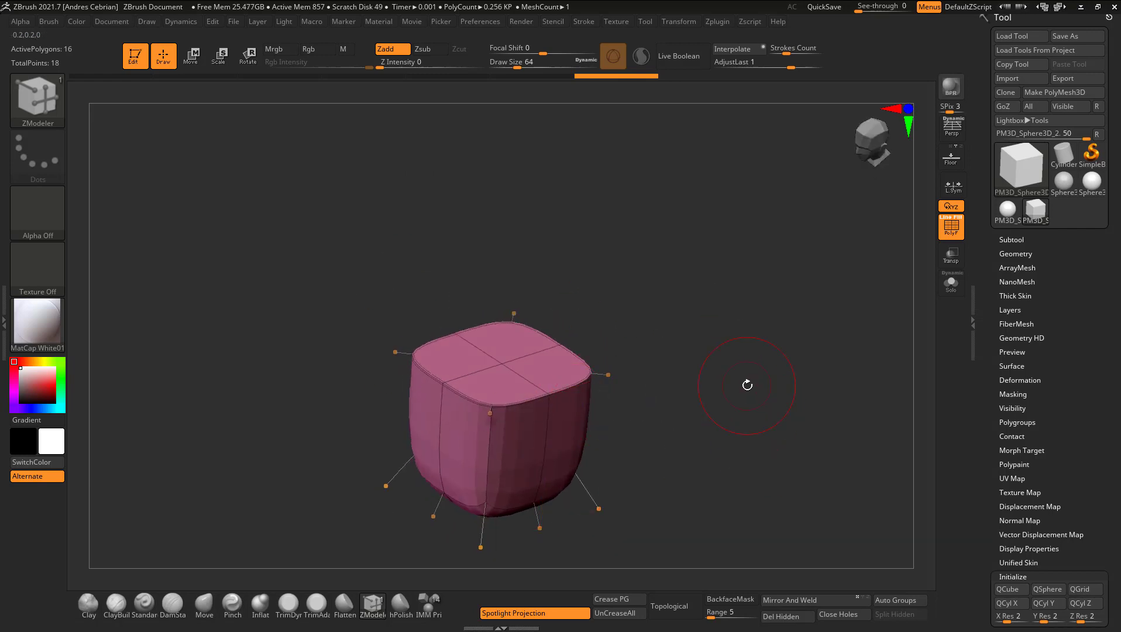
# Step: Lower CreaseLvl from 15 to 0 in Tool > Geometry > Crease
pyautogui.click(1019, 253)
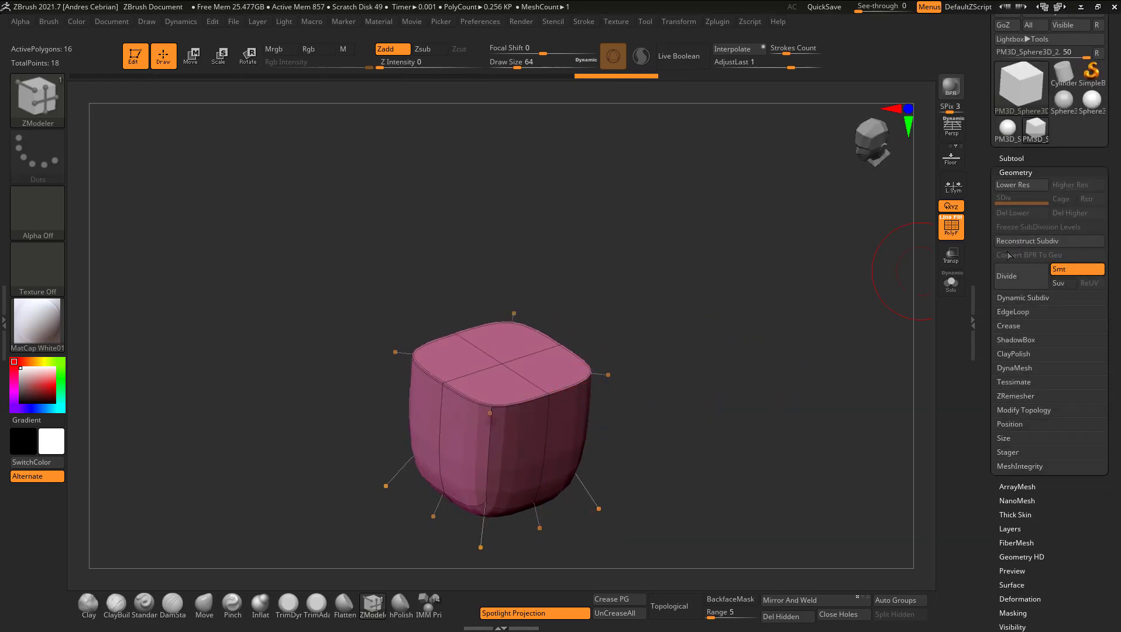
pyautogui.click(1007, 326)
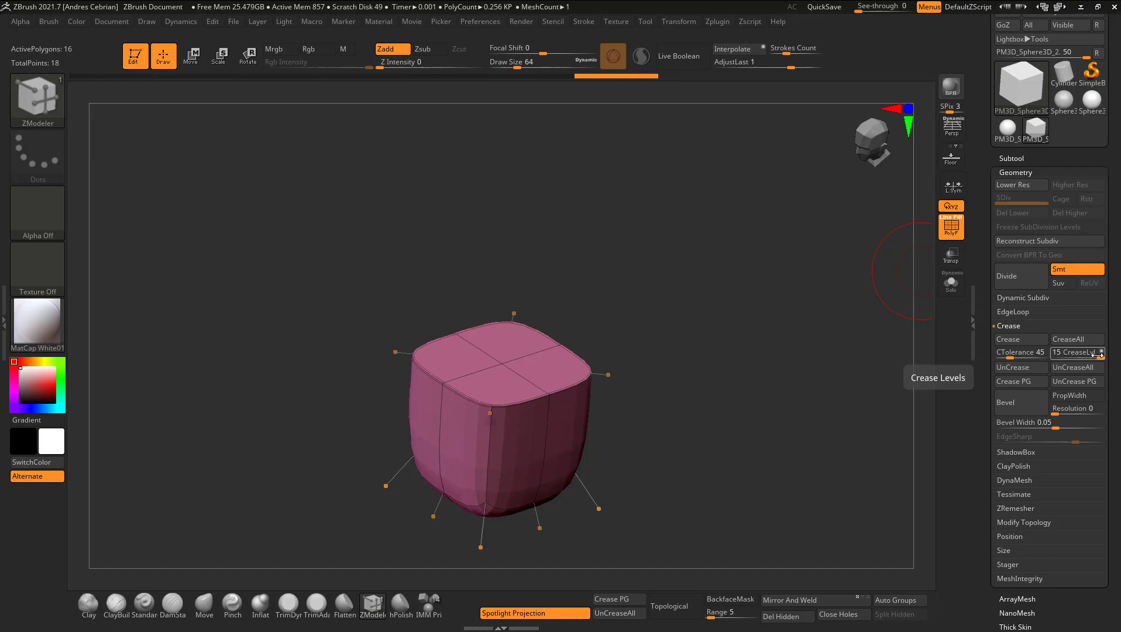
pyautogui.moveTo(1094, 354); pyautogui.dragTo(1056, 362)
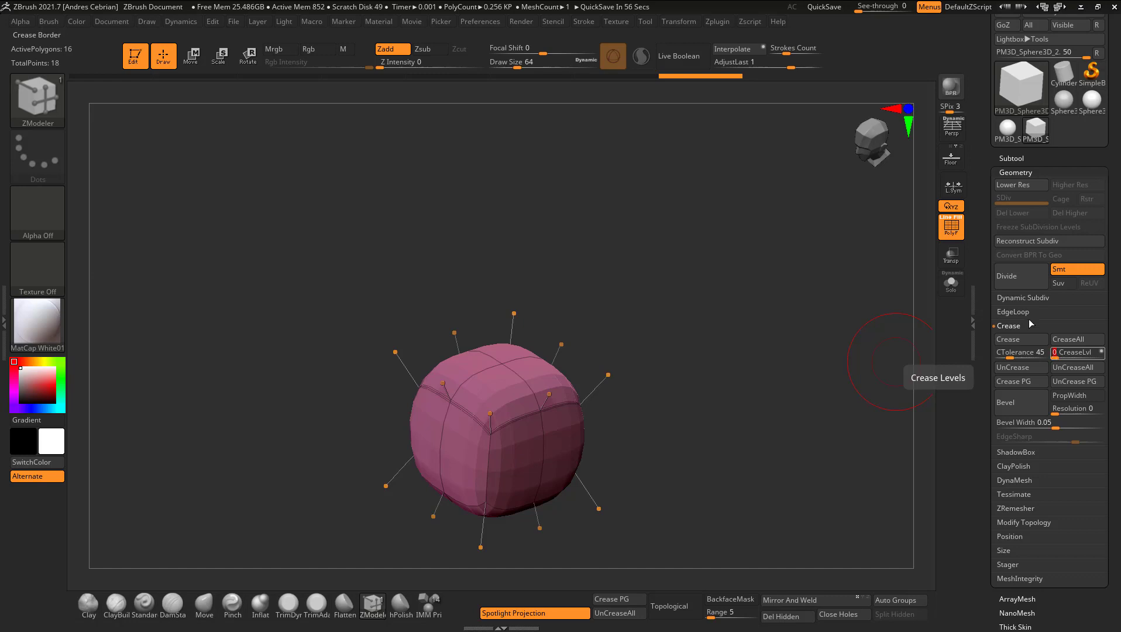
# Step: Set SmoothSubdiv to 4 and CreaseLvl to 1 in Tool > Geometry
pyautogui.click(1014, 300)
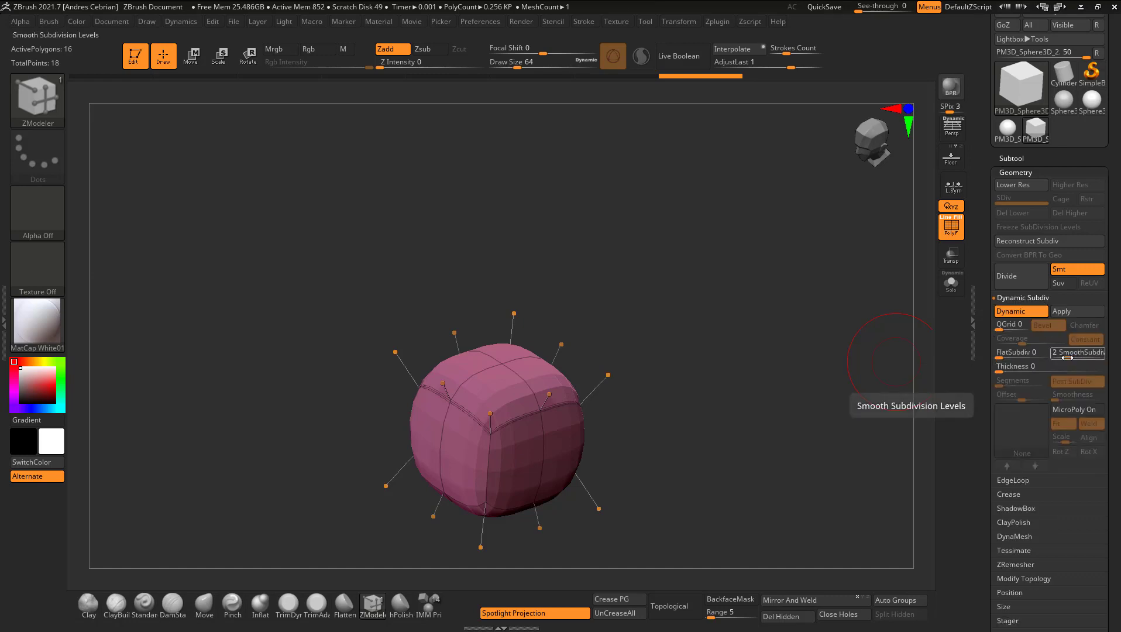
pyautogui.moveTo(1069, 359); pyautogui.dragTo(1078, 356)
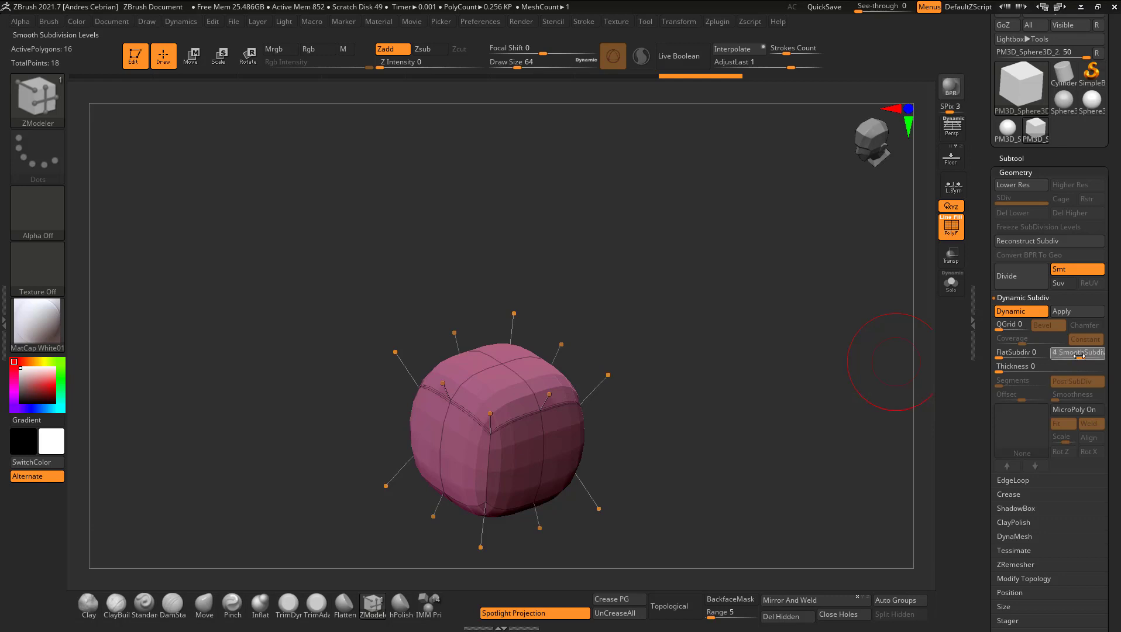
pyautogui.click(1024, 299)
pyautogui.click(1007, 326)
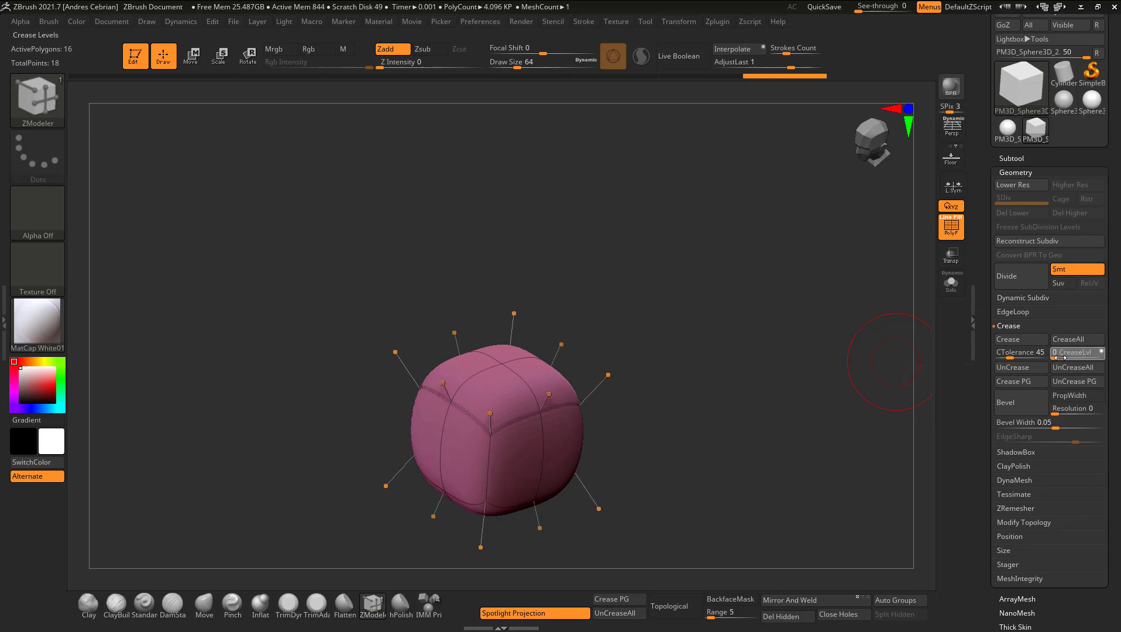
pyautogui.moveTo(1061, 357); pyautogui.dragTo(1058, 357)
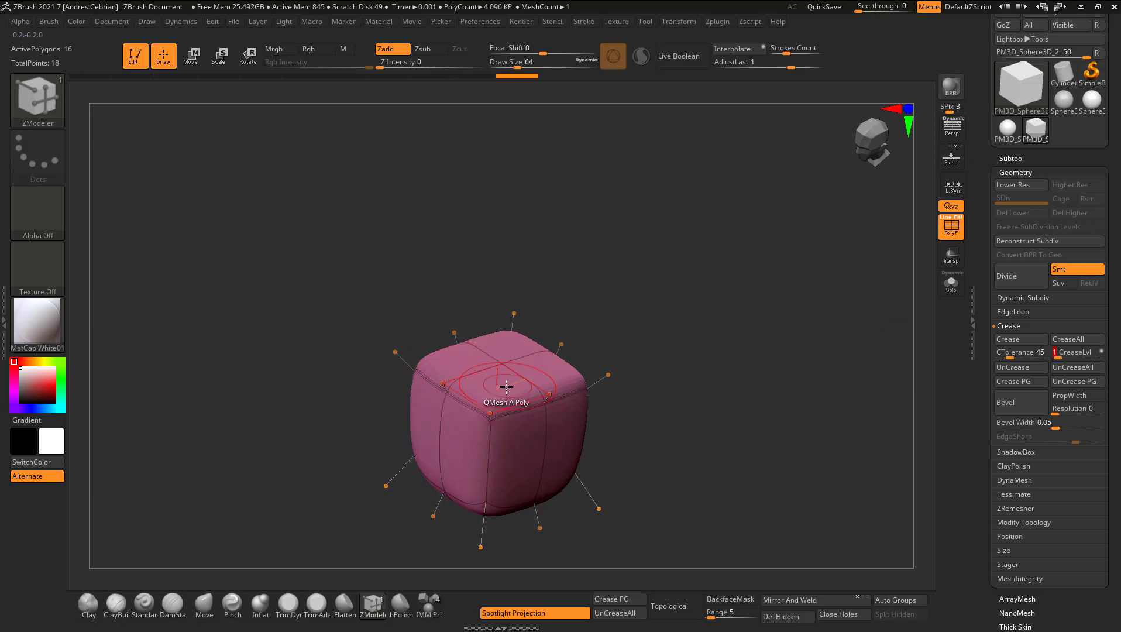
# Step: Hide the polyframe and apply the MatCap White Cavity material
pyautogui.click(951, 227)
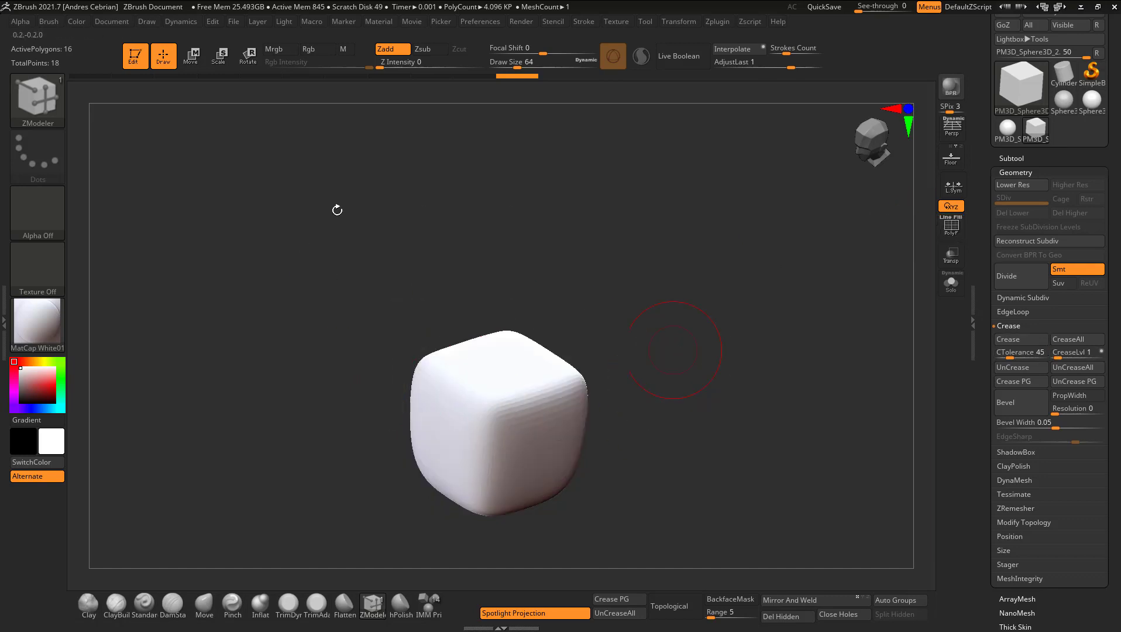
pyautogui.click(28, 339)
pyautogui.click(109, 181)
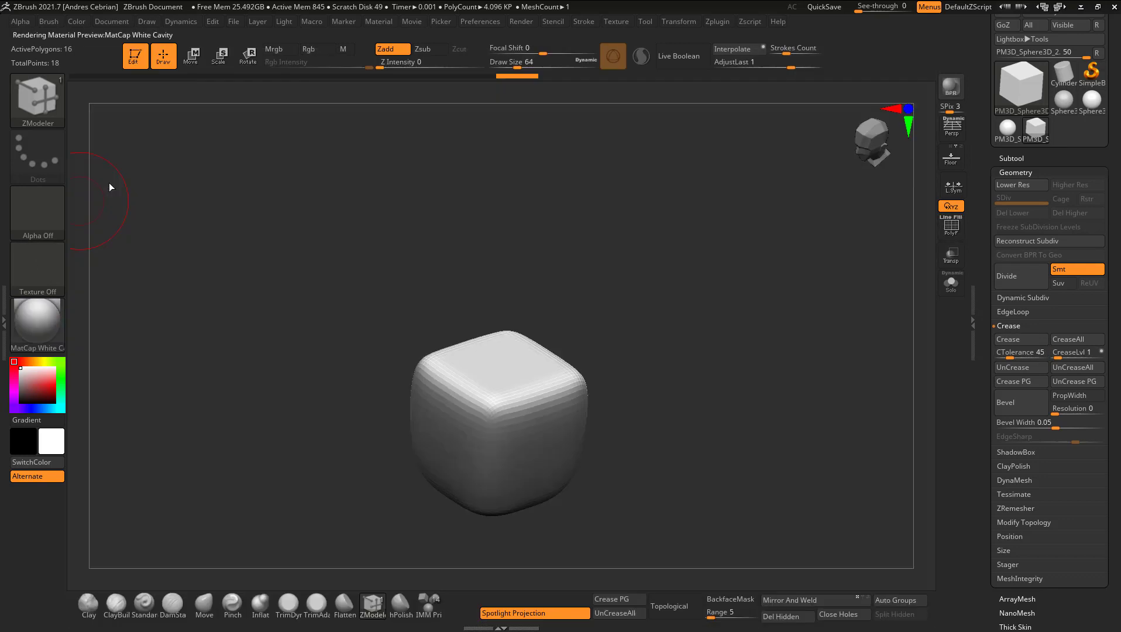
# Step: Enter CreaseLvl 2, then drag it up to 5 and check SmoothSubdiv in Dynamic Subdiv
pyautogui.click(1058, 354)
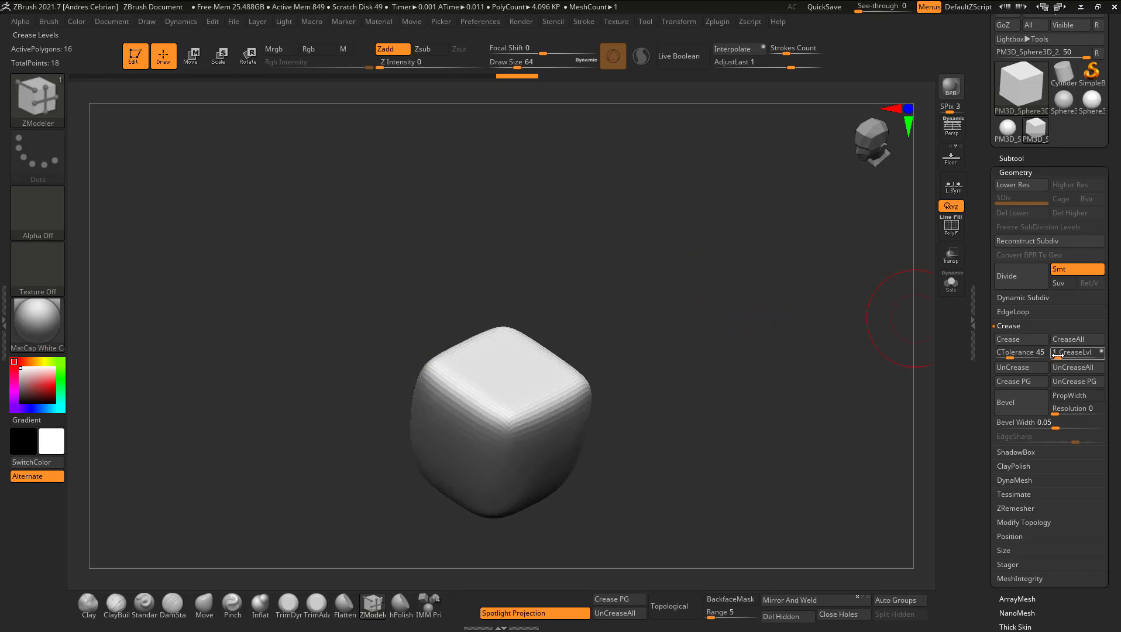
pyautogui.click(1058, 353)
pyautogui.write('2')
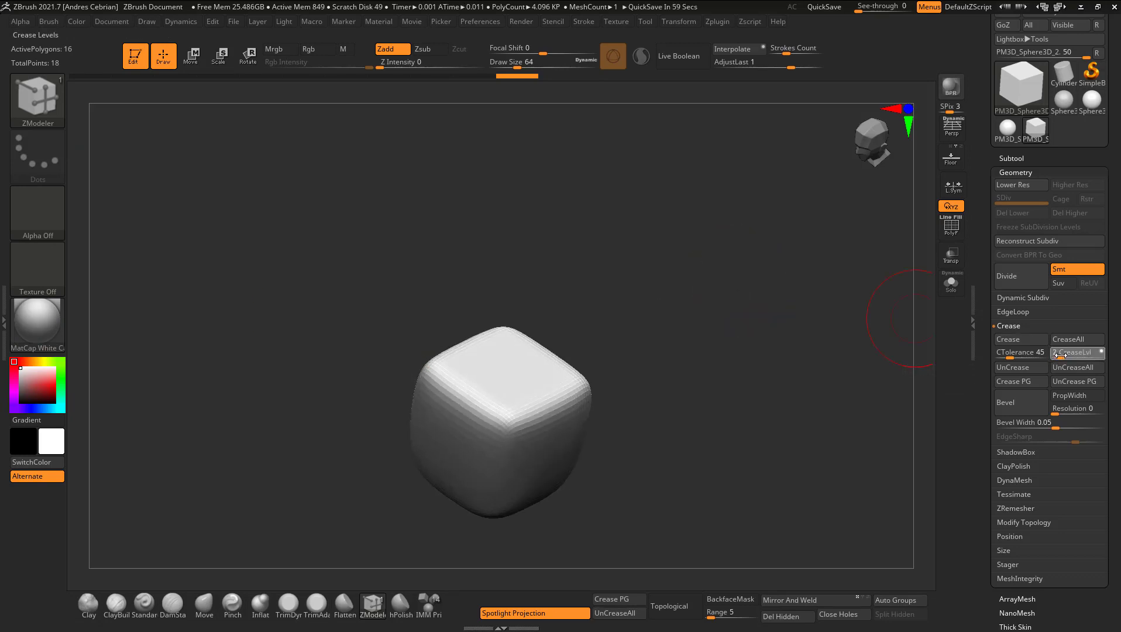
pyautogui.press('Return')
pyautogui.moveTo(1057, 358); pyautogui.dragTo(1067, 357)
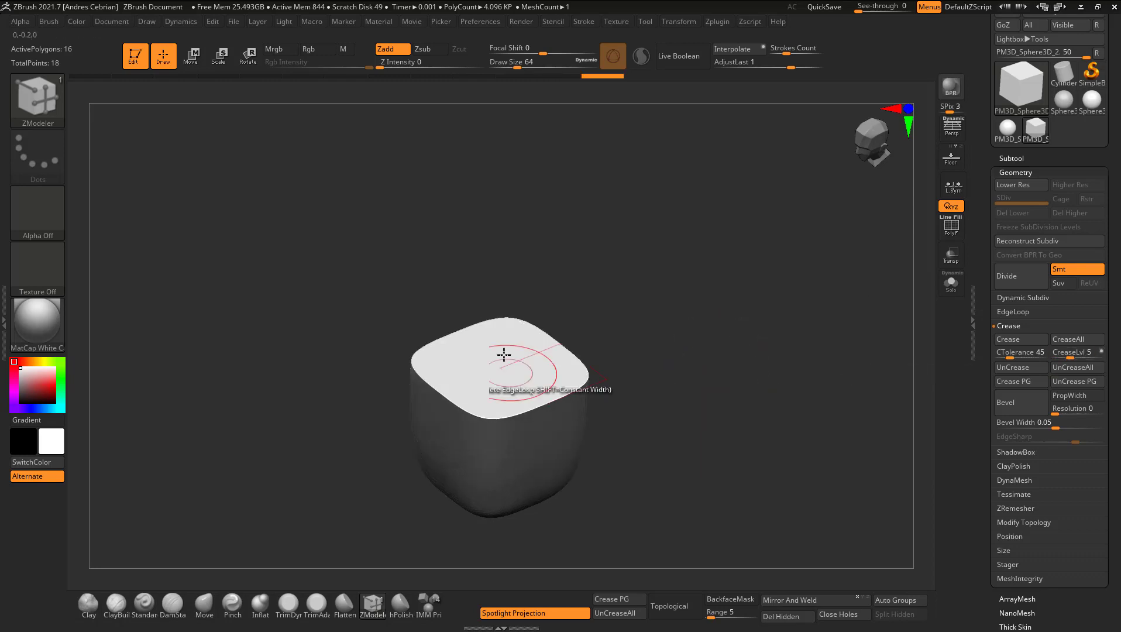
pyautogui.click(1014, 301)
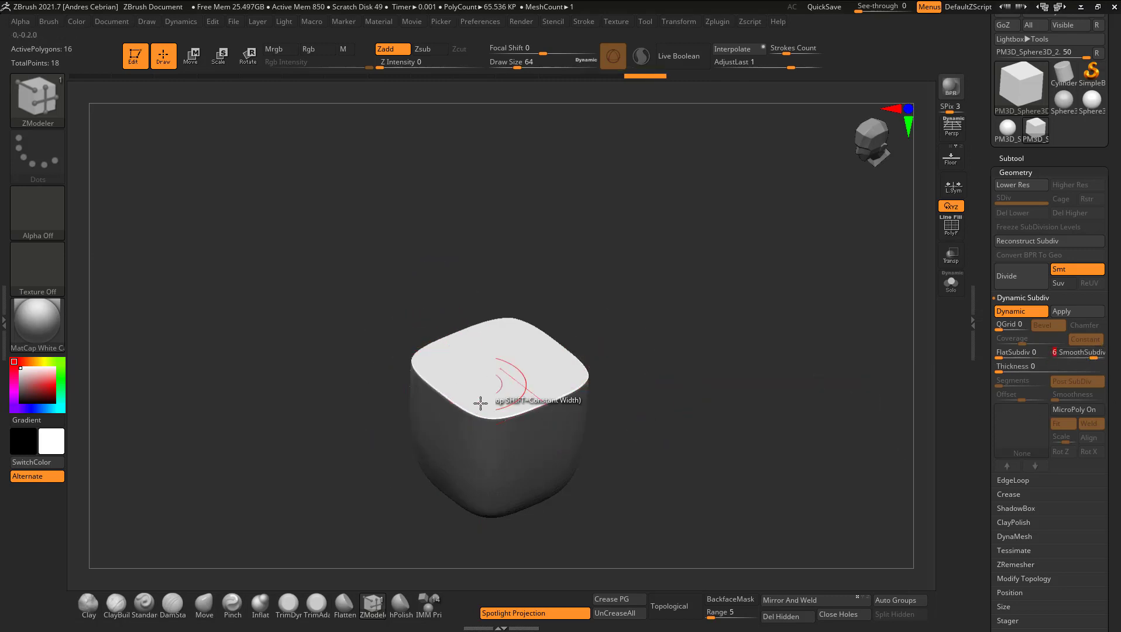
# Step: Lower CreaseLvl to 3 and orbit to inspect the softer top rim
pyautogui.press('f')
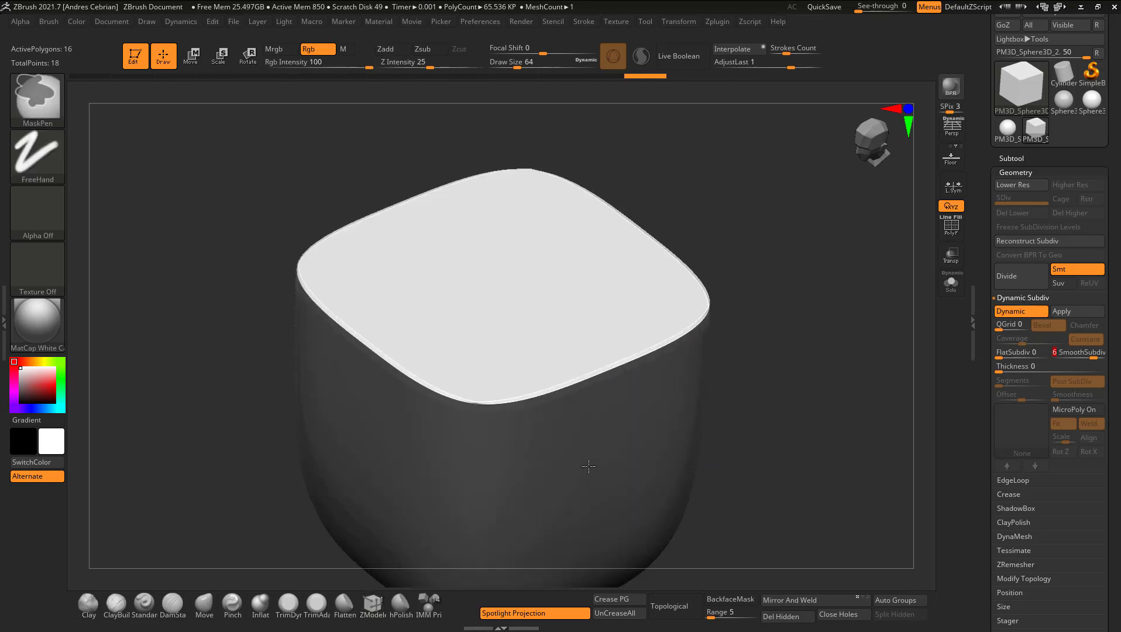
pyautogui.click(1020, 298)
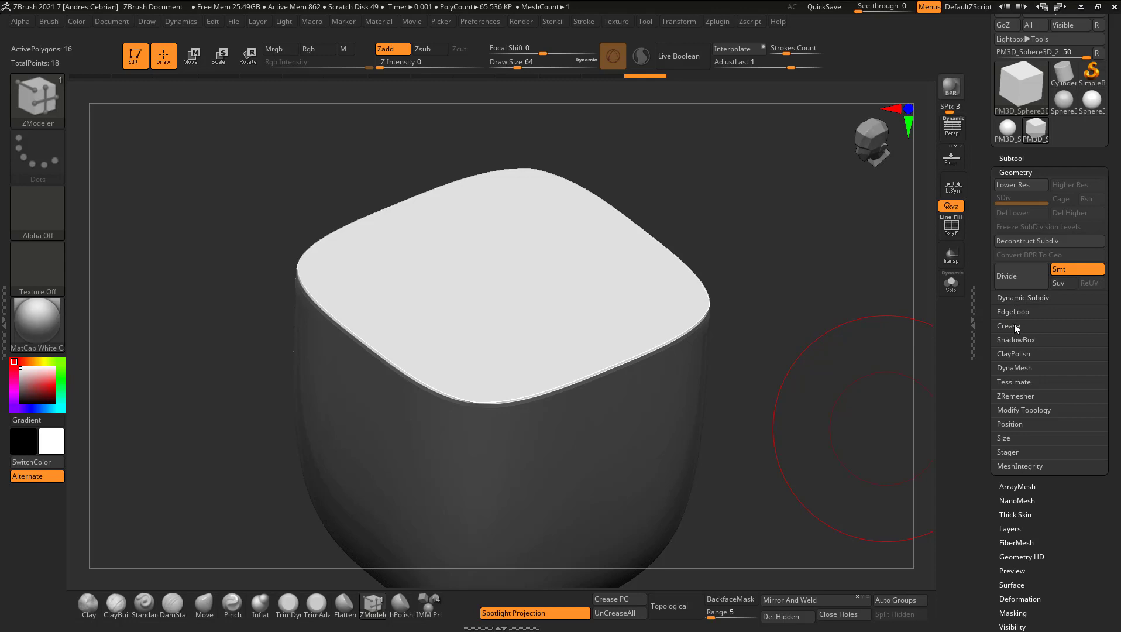
pyautogui.click(1012, 326)
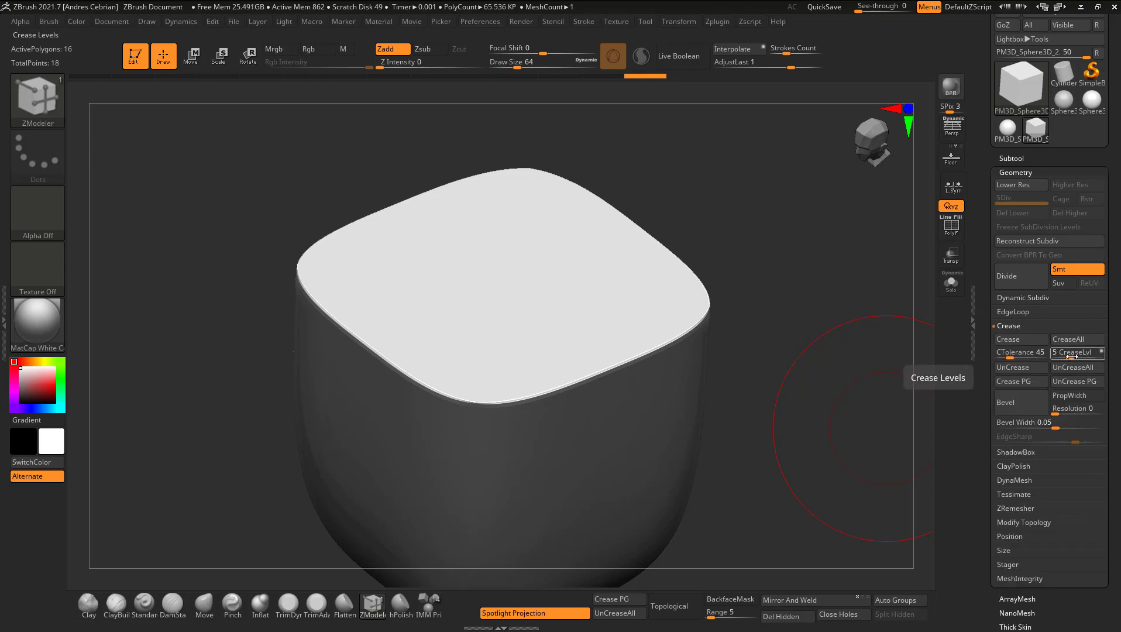
pyautogui.moveTo(1063, 355); pyautogui.dragTo(1063, 355)
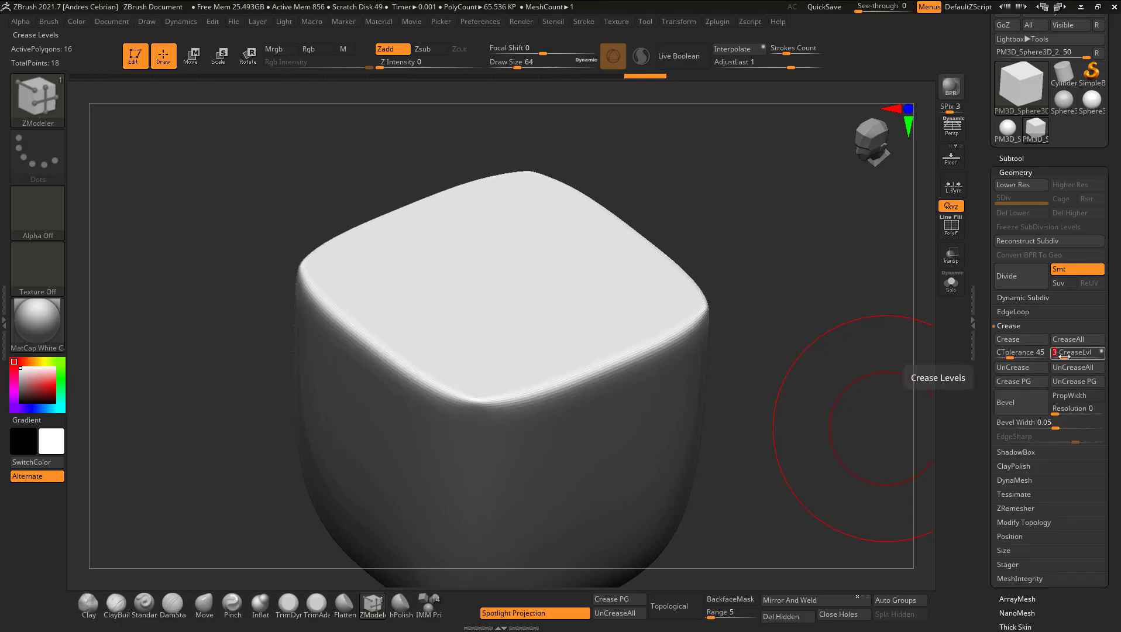
pyautogui.moveTo(776, 352); pyautogui.dragTo(771, 327)
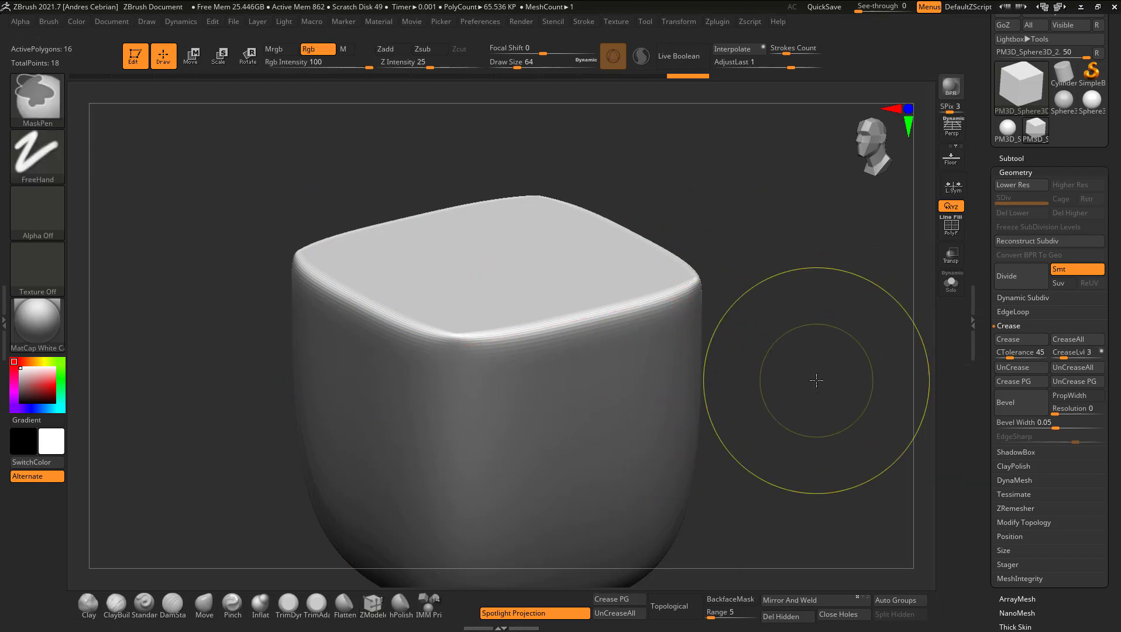
pyautogui.press('f')
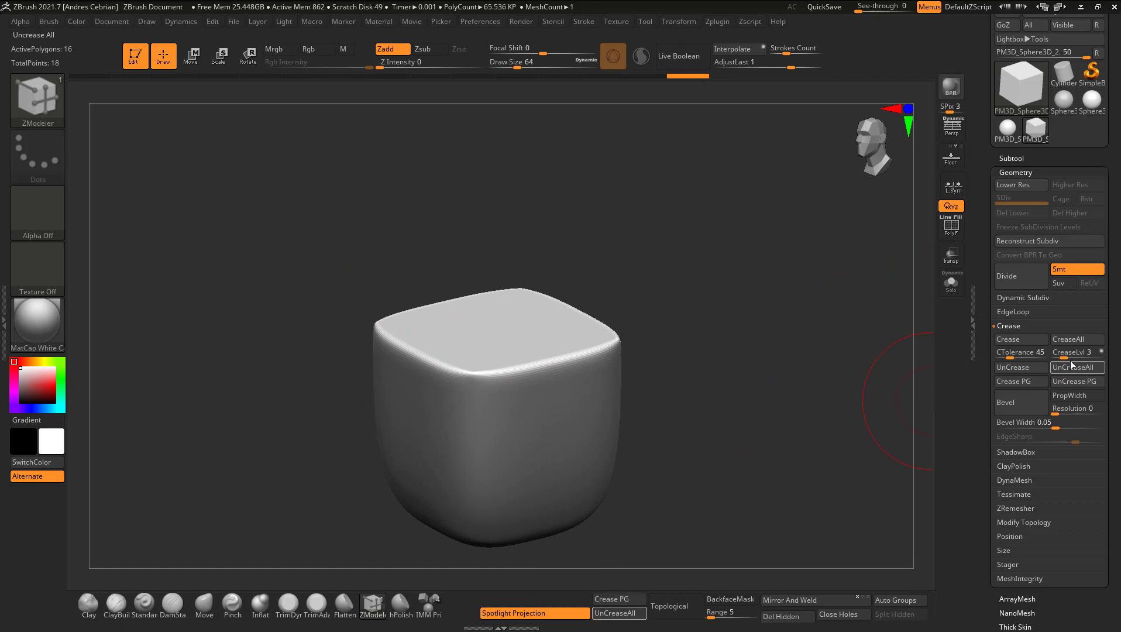
# Step: Set CreaseLvl to 2 and orbit around the box to inspect it
pyautogui.click(1062, 353)
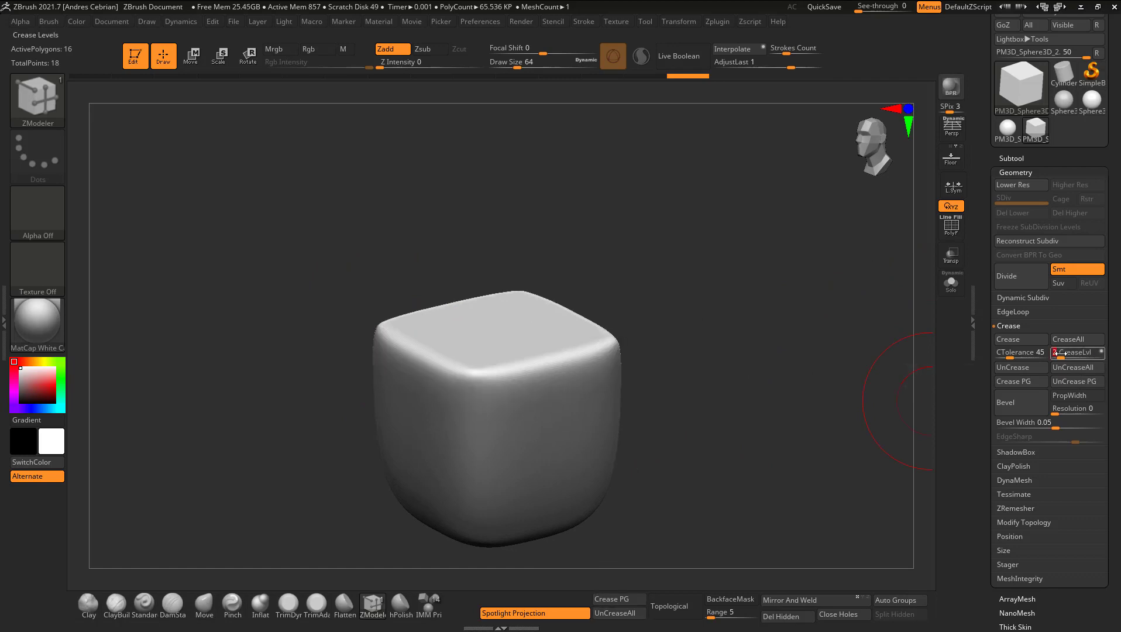
pyautogui.write('2')
pyautogui.moveTo(617, 253); pyautogui.dragTo(638, 265)
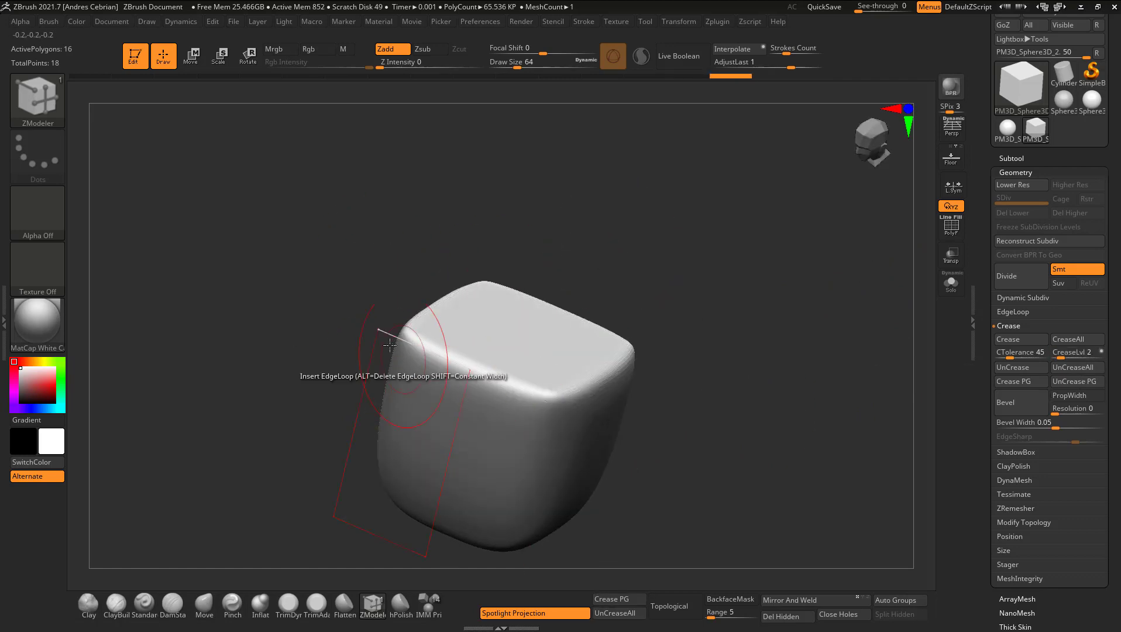
pyautogui.moveTo(706, 313); pyautogui.dragTo(350, 344)
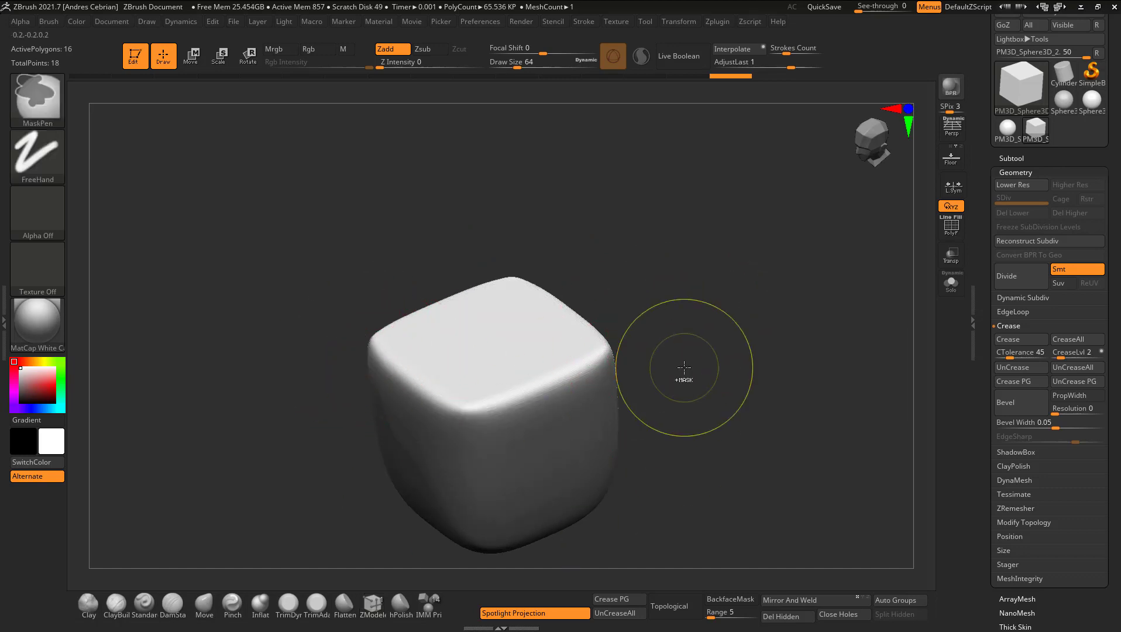
pyautogui.moveTo(676, 376)
pyautogui.keyDown('alt'); pyautogui.mouseDown()
pyautogui.moveTo(653, 431)
pyautogui.moveTo(678, 416)
pyautogui.moveTo(665, 401)
pyautogui.mouseUp(); pyautogui.keyUp('alt')
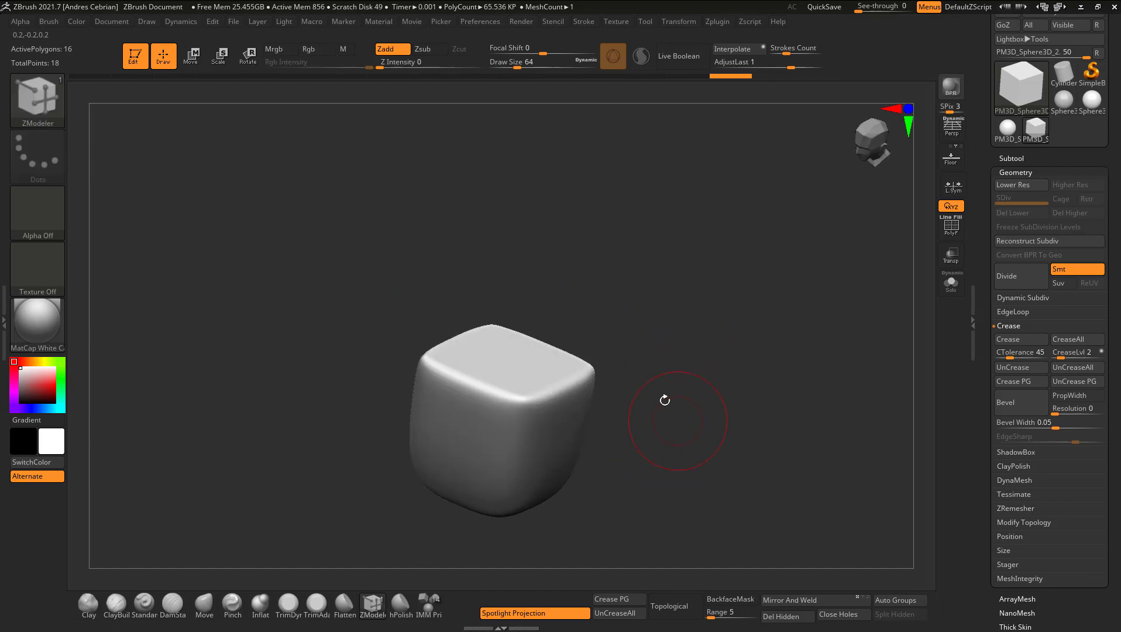
# Step: Mask the top, move the lower part down to make the box taller, then clear the mask
pyautogui.moveTo(702, 460)
pyautogui.keyDown('shift'); pyautogui.mouseDown()
pyautogui.moveTo(663, 441)
pyautogui.moveTo(339, 584)
pyautogui.mouseUp(); pyautogui.keyUp('shift')
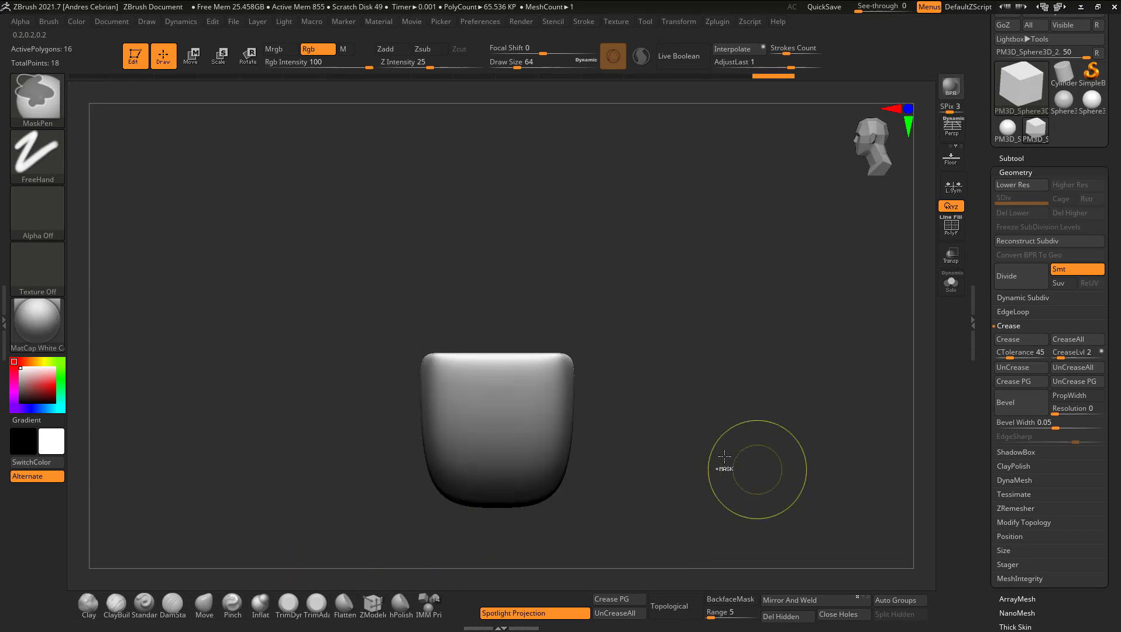
pyautogui.keyDown('ctrl'); pyautogui.click(702, 454); pyautogui.keyUp('ctrl')
pyautogui.press('w')
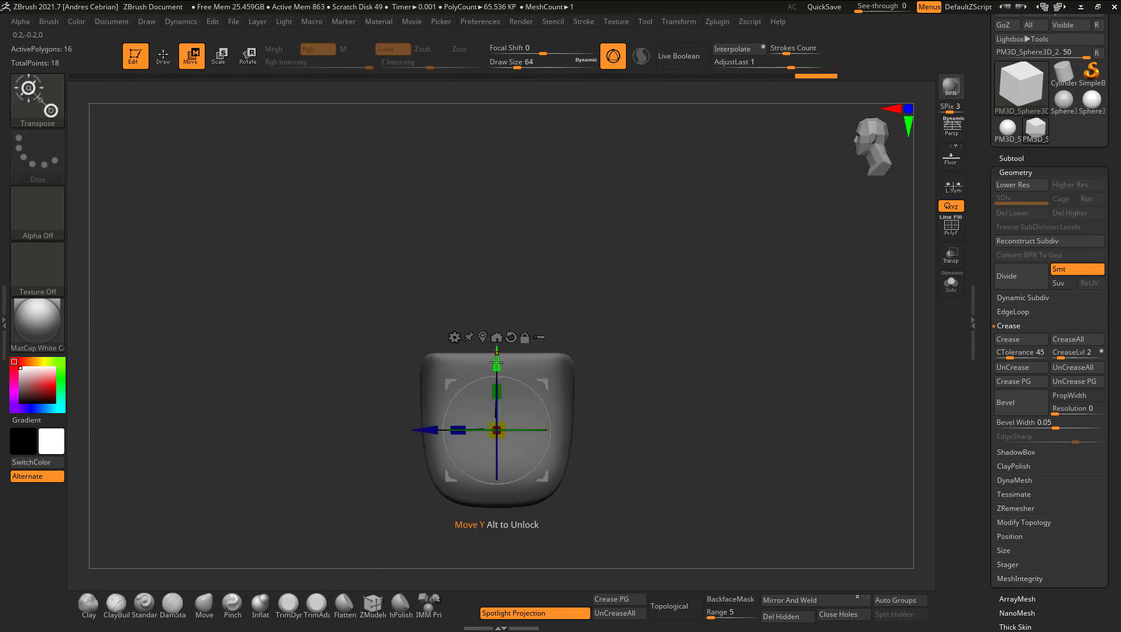
pyautogui.moveTo(497, 360); pyautogui.dragTo(497, 406)
pyautogui.moveTo(680, 333)
pyautogui.mouseDown()
pyautogui.moveTo(690, 358)
pyautogui.moveTo(646, 367)
pyautogui.mouseUp()
pyautogui.keyDown('ctrl'); pyautogui.click(695, 361); pyautogui.keyUp('ctrl')
pyautogui.press('b')
pyautogui.press('z')
pyautogui.press('m')
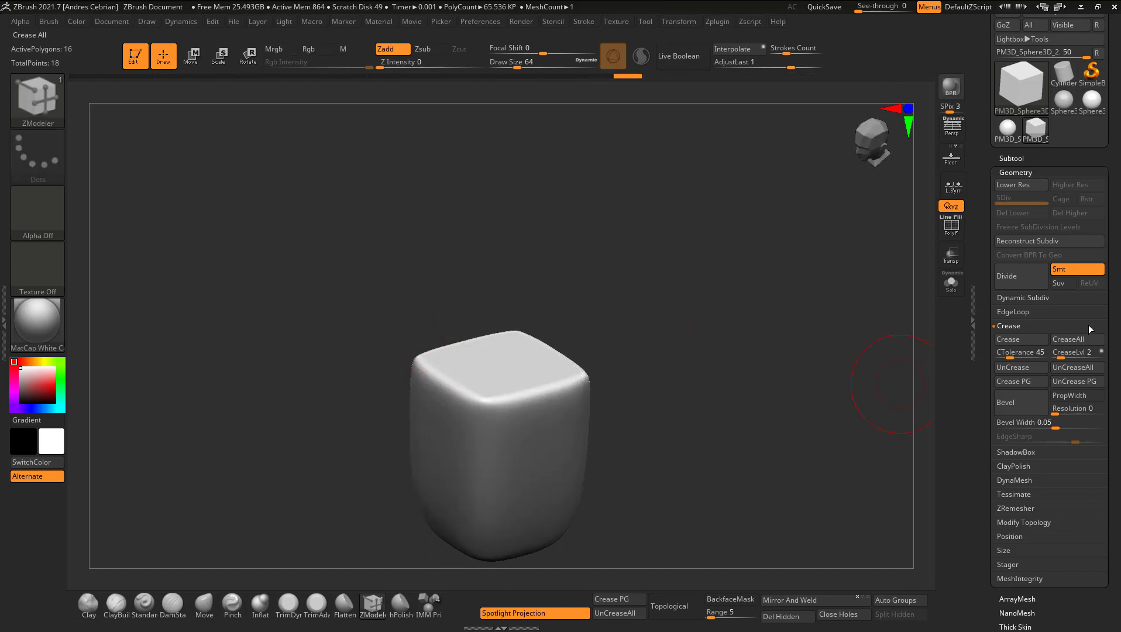
# Step: Drag CreaseLvl up to 15 for a flat top with tight rounded edges
pyautogui.moveTo(1066, 353); pyautogui.dragTo(1100, 356)
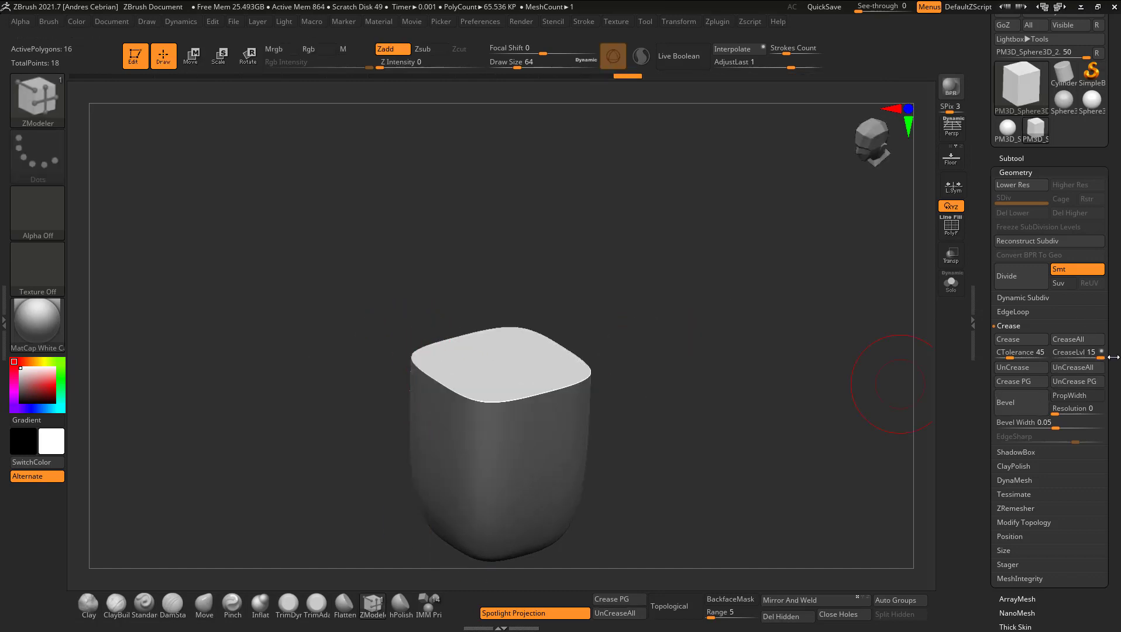